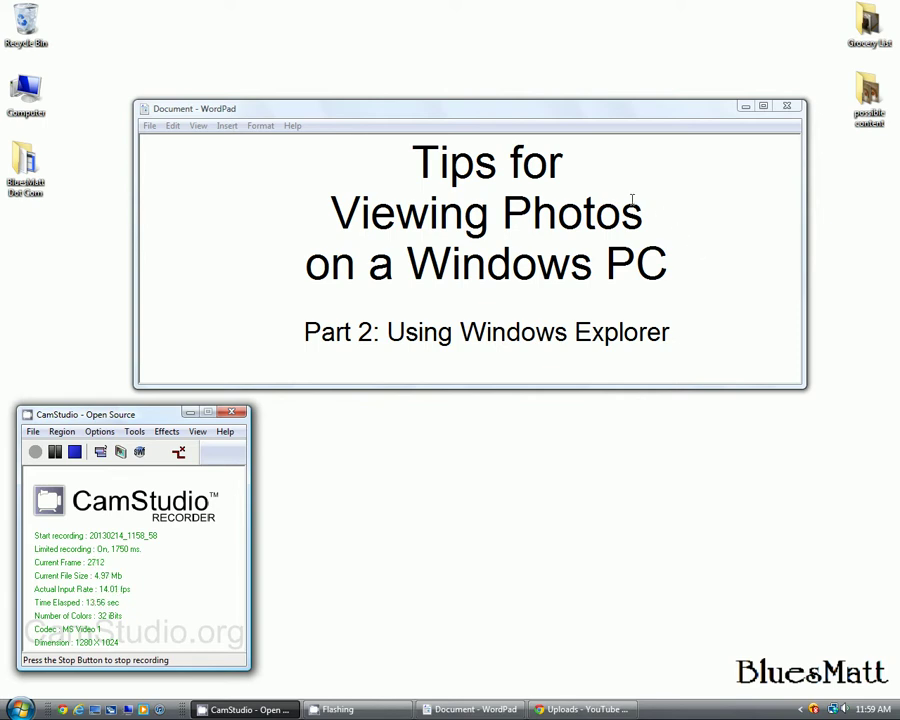
Highlight "Windows Explorer" in the subtitle of the title document and minimize the document.
click(666, 262)
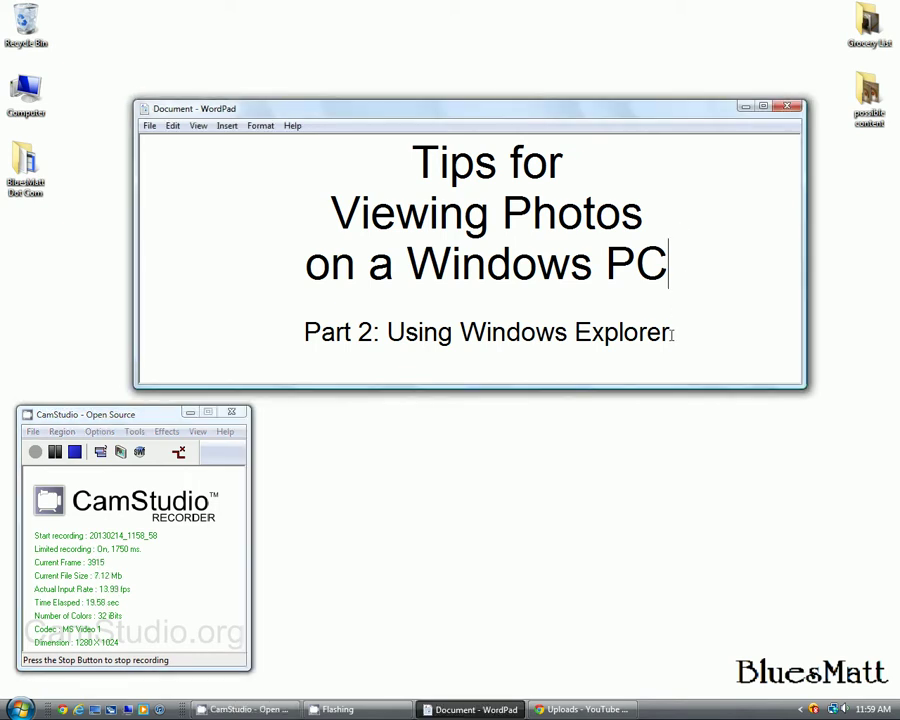
drag(672, 333, 553, 336)
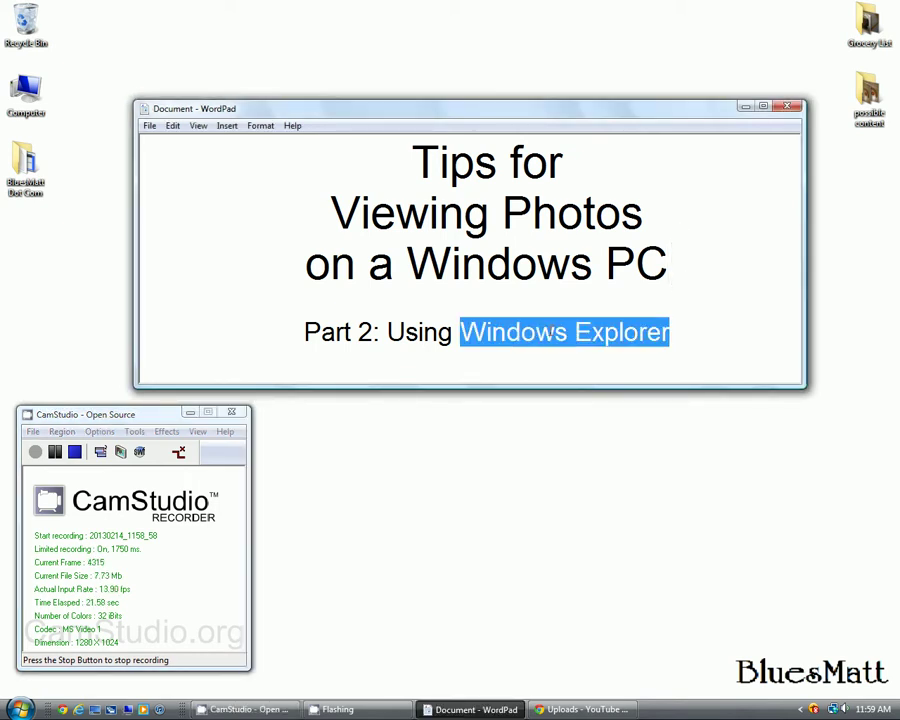
click(745, 107)
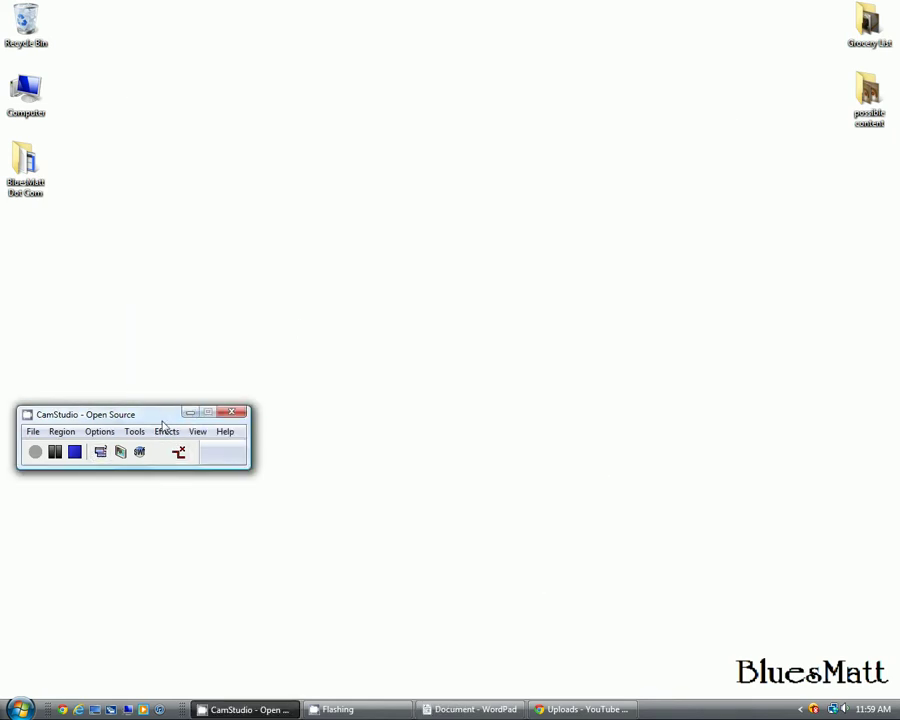
Move the CamStudio window down to just above the taskbar and open the Grocery List folder from the desktop.
drag(148, 418, 140, 621)
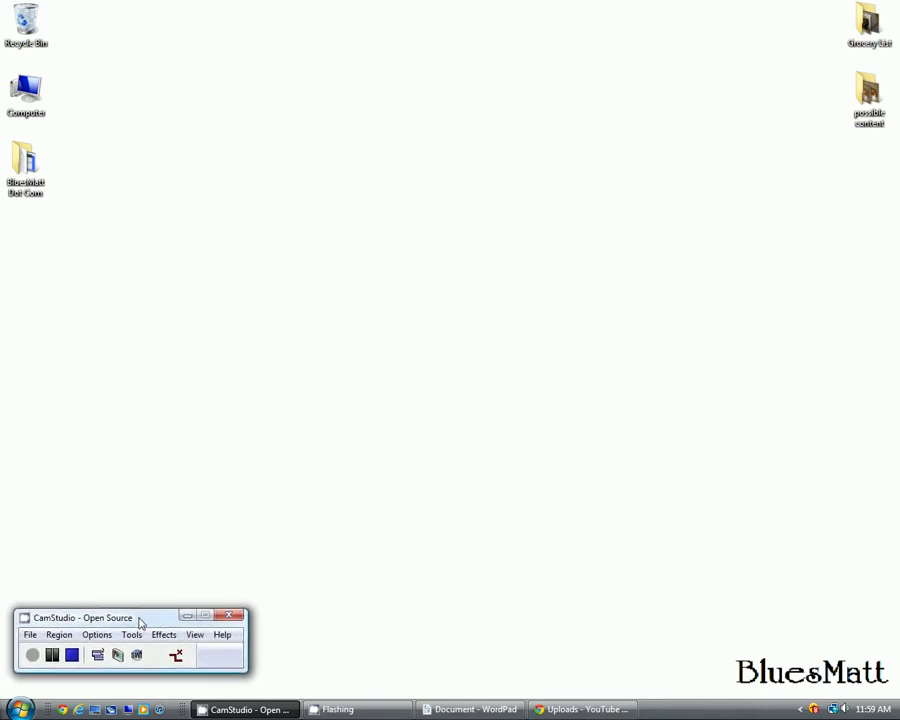
double_click(869, 25)
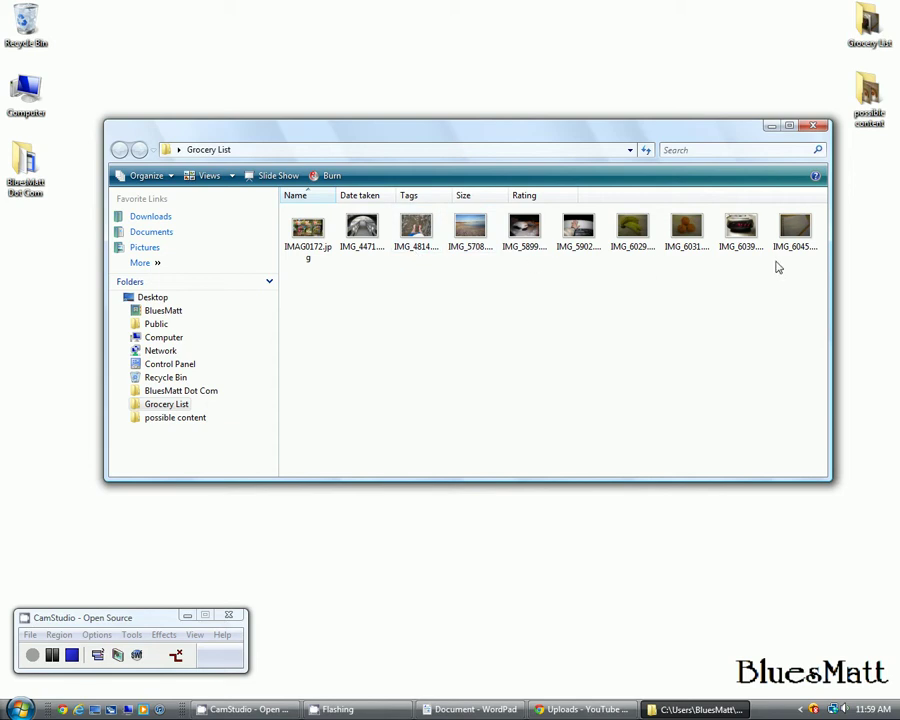
mouse_move(432, 246)
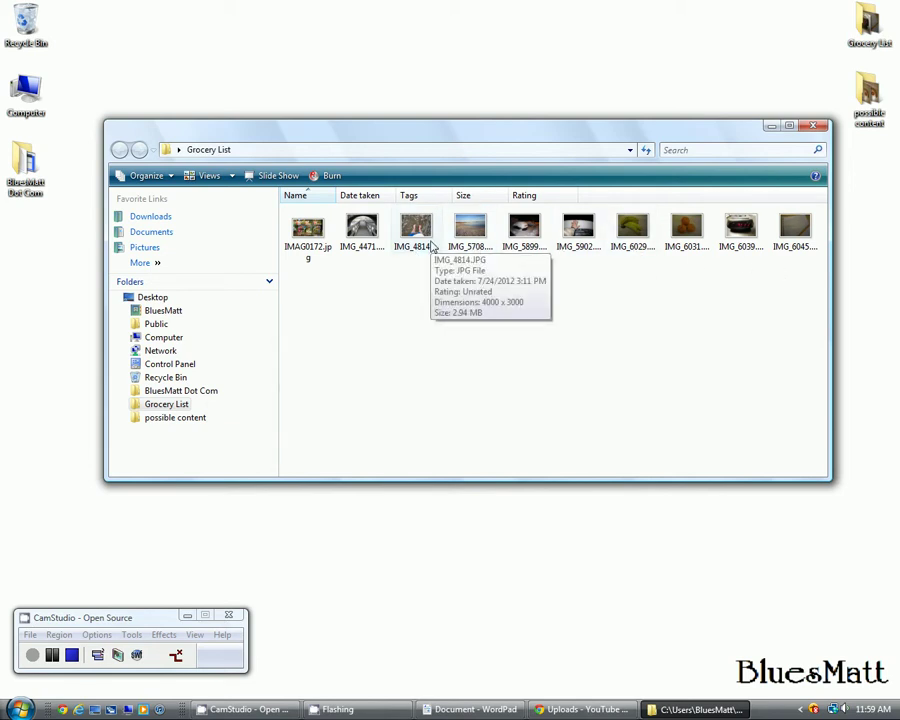
Show the menu bar in the Grocery List window and look through its menus from File to Help.
click(172, 180)
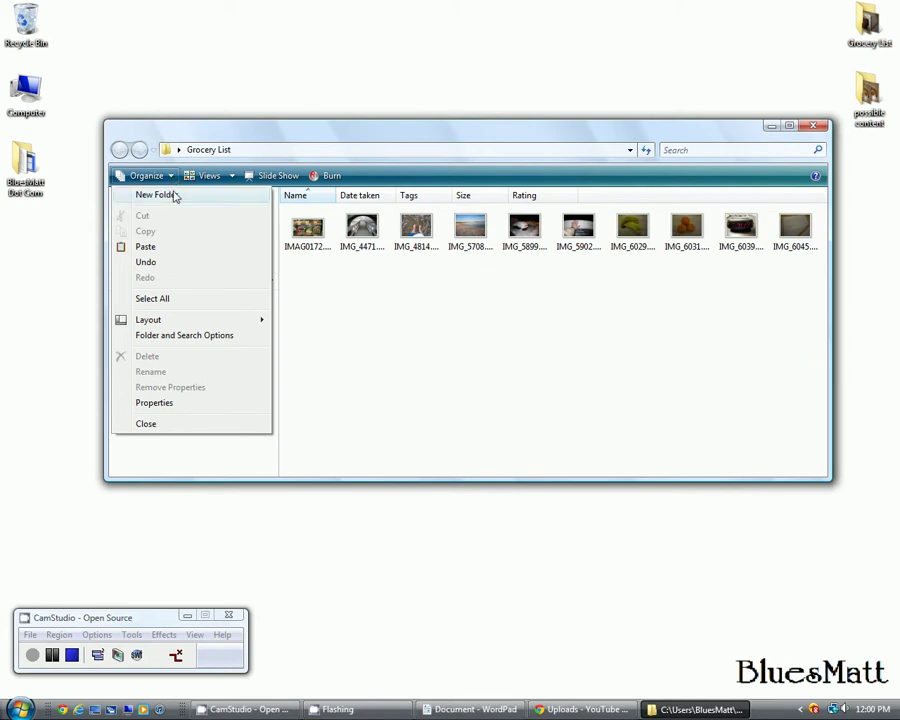
mouse_move(181, 329)
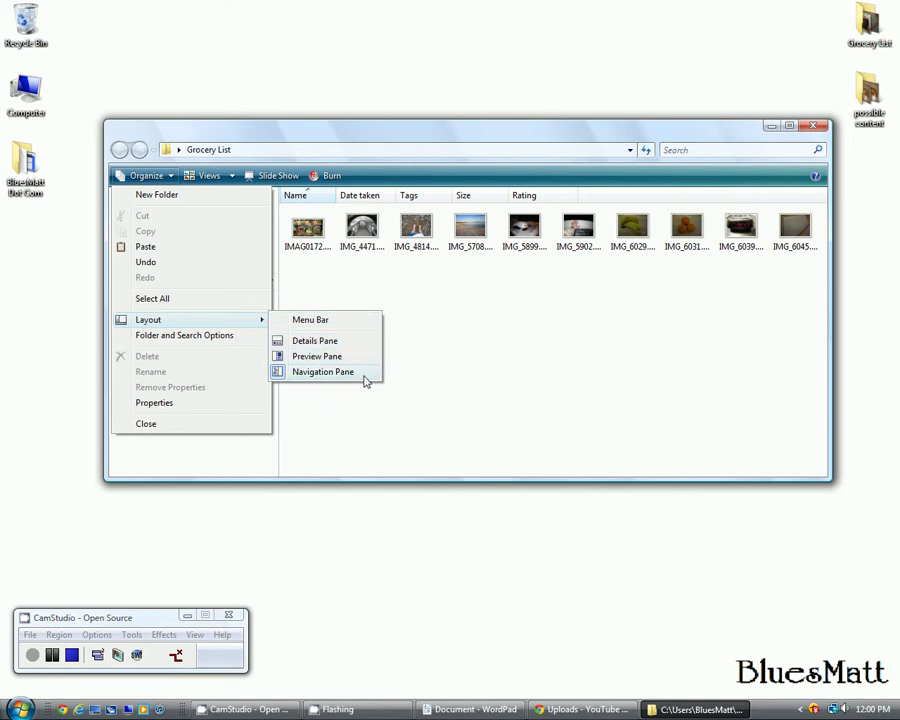
click(322, 321)
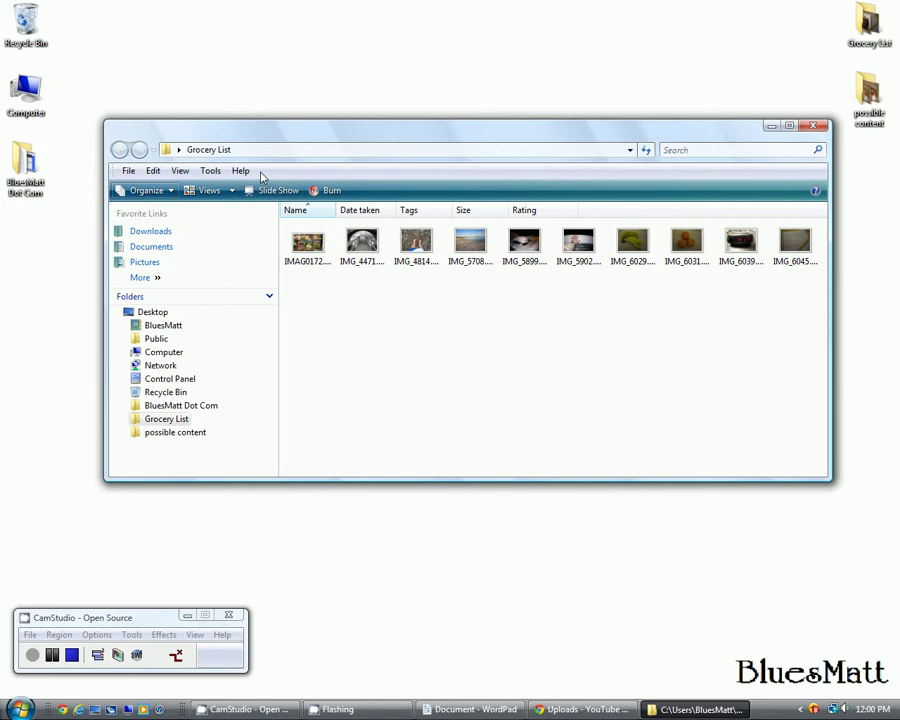
click(128, 170)
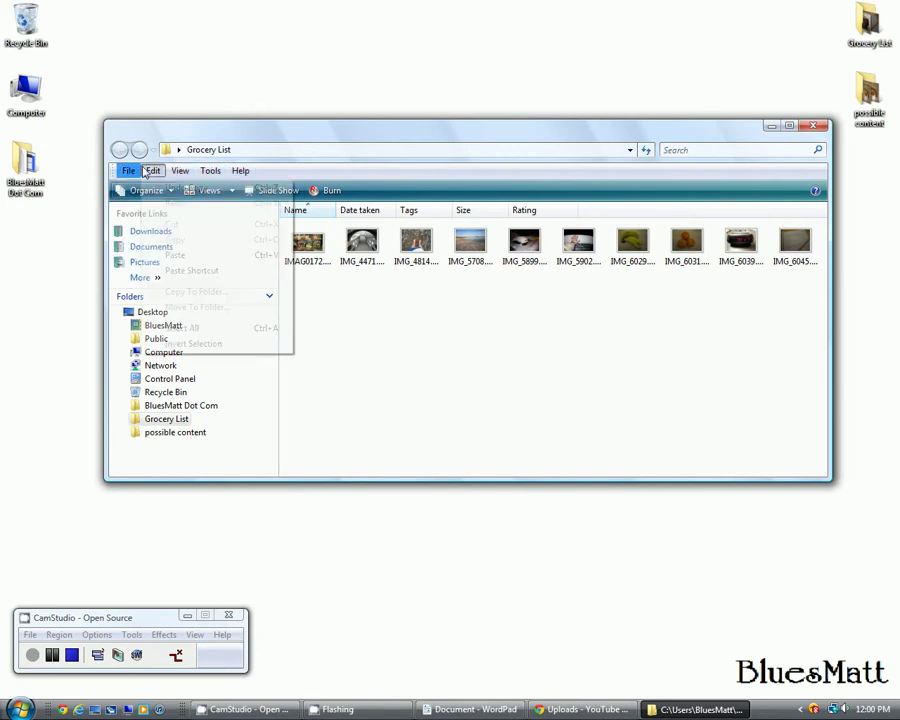
mouse_move(177, 172)
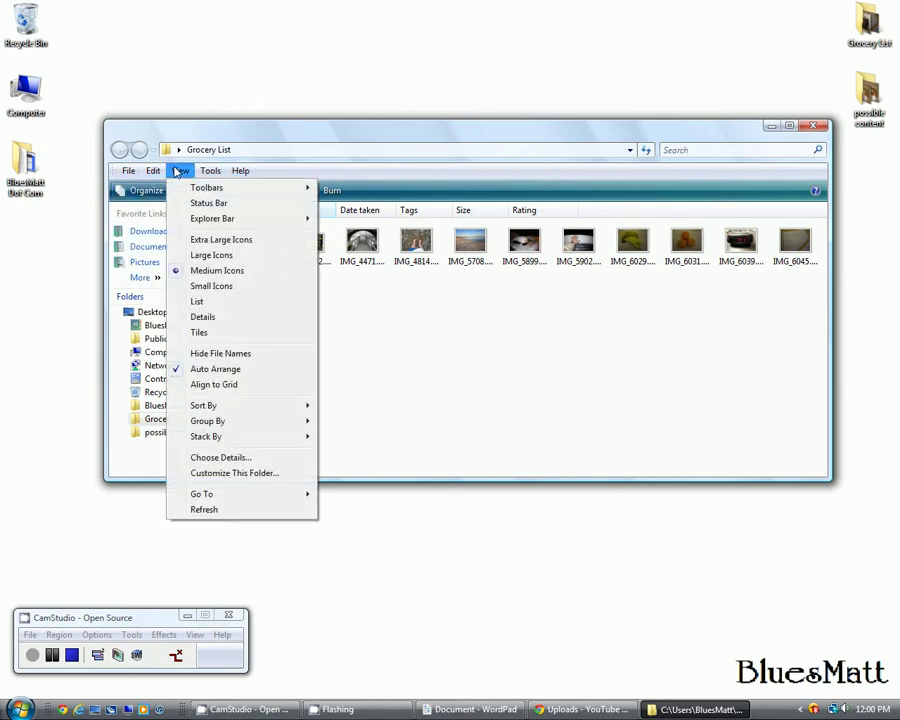
mouse_move(241, 172)
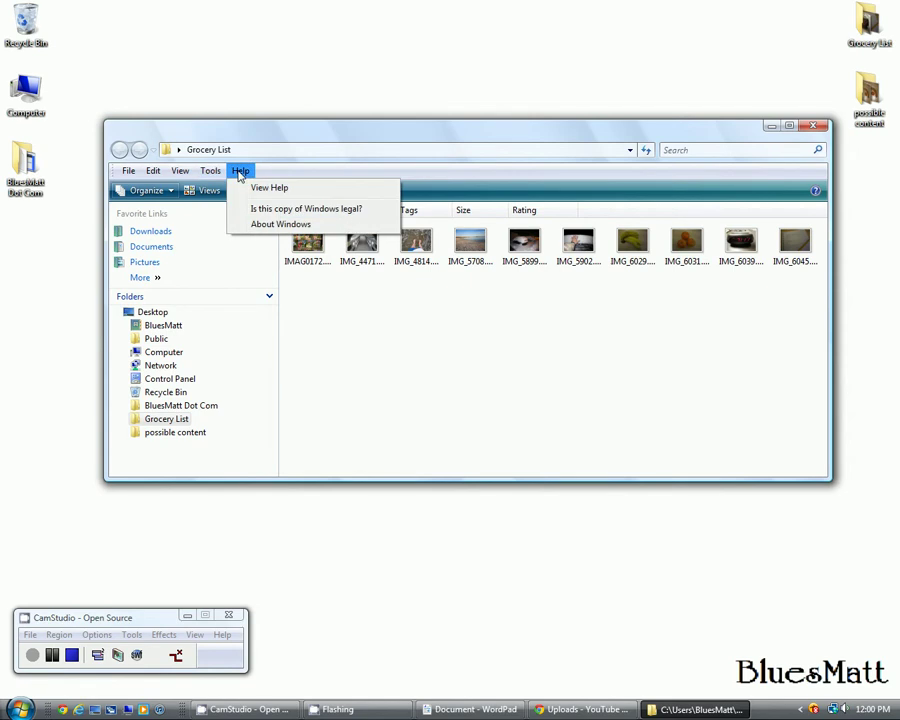
Hide the menu bar of the Grocery List window again.
click(149, 191)
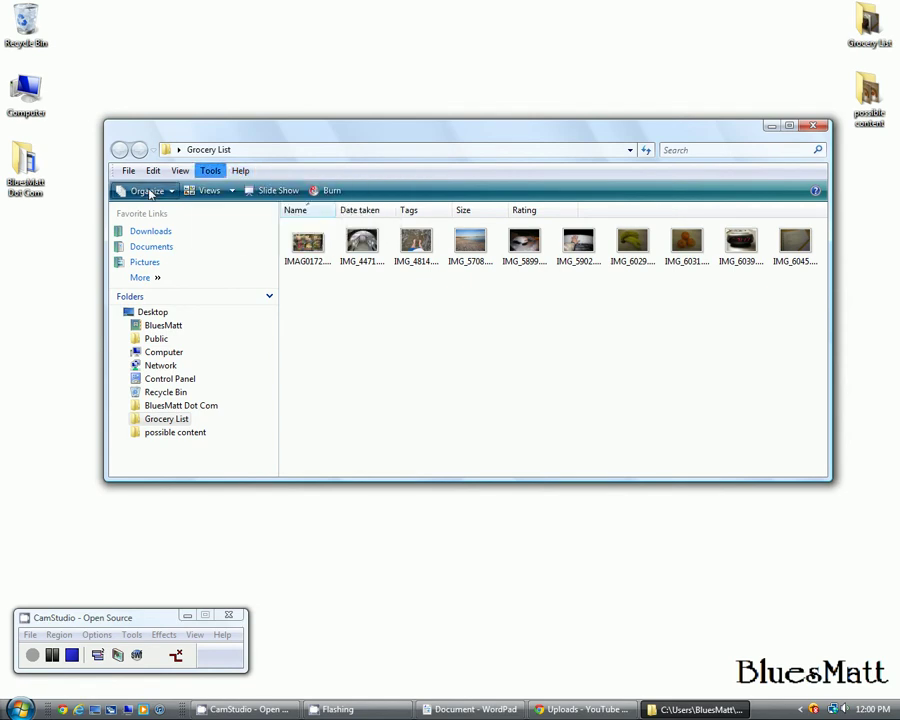
click(149, 191)
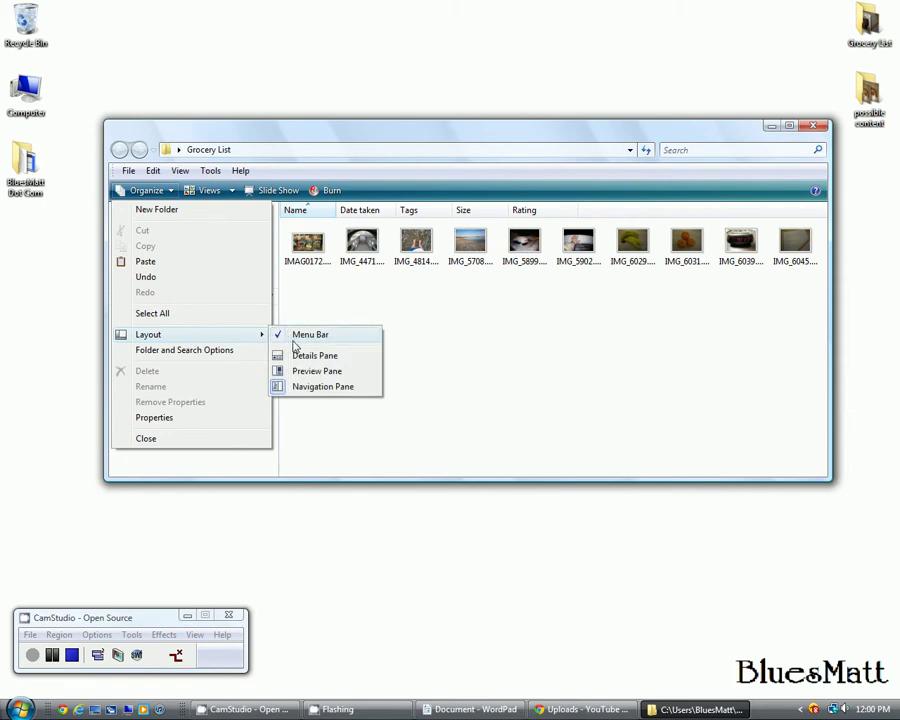
click(305, 340)
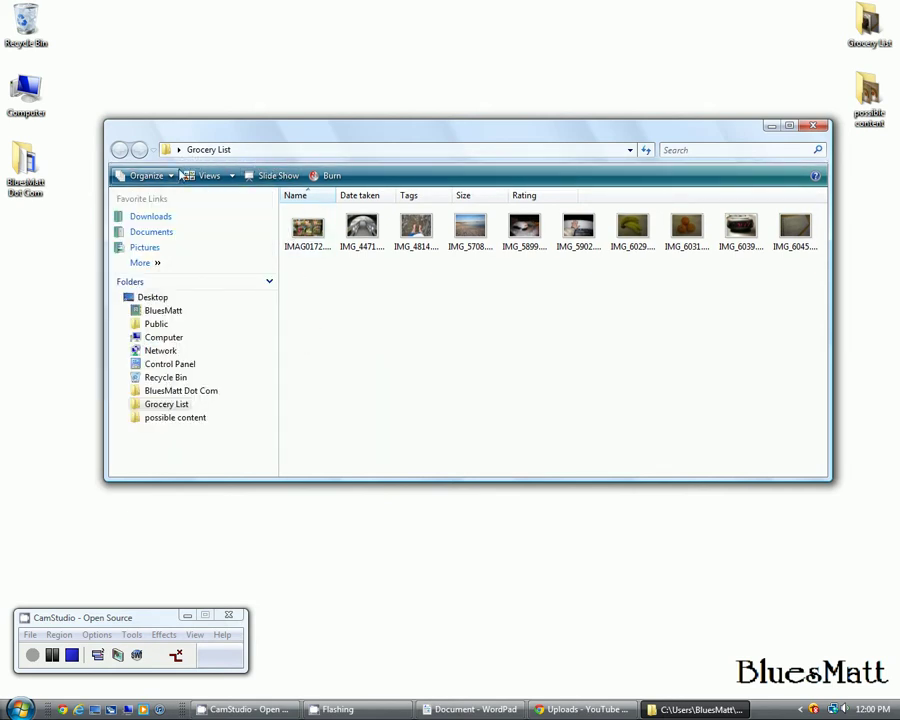
Hide the navigation pane in the Grocery List window's layout.
click(148, 175)
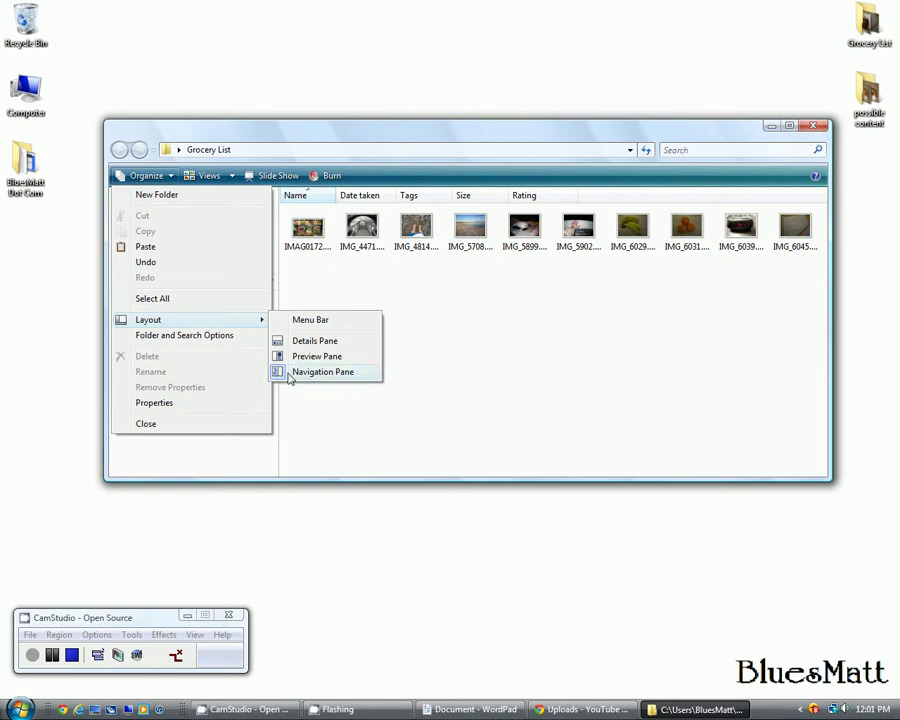
click(328, 369)
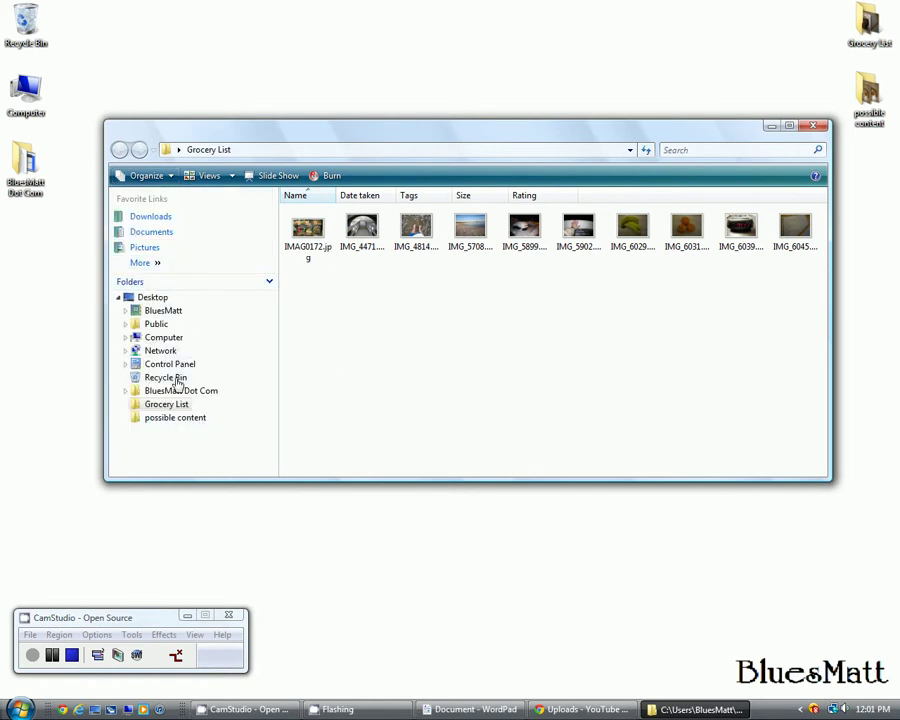
click(172, 178)
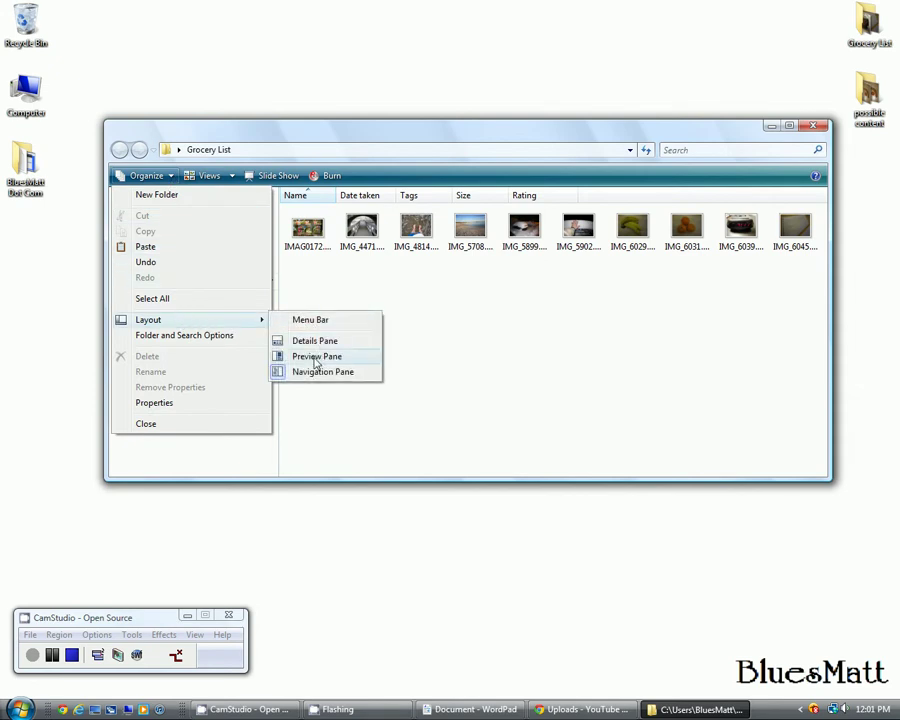
click(311, 372)
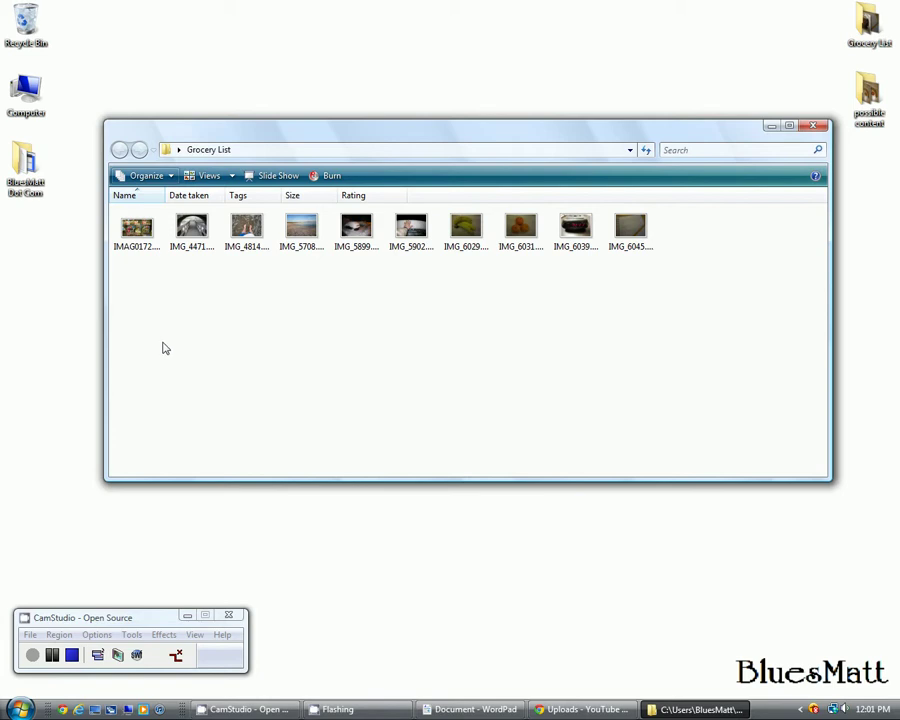
Bring the navigation pane back in the folder window's layout.
click(165, 176)
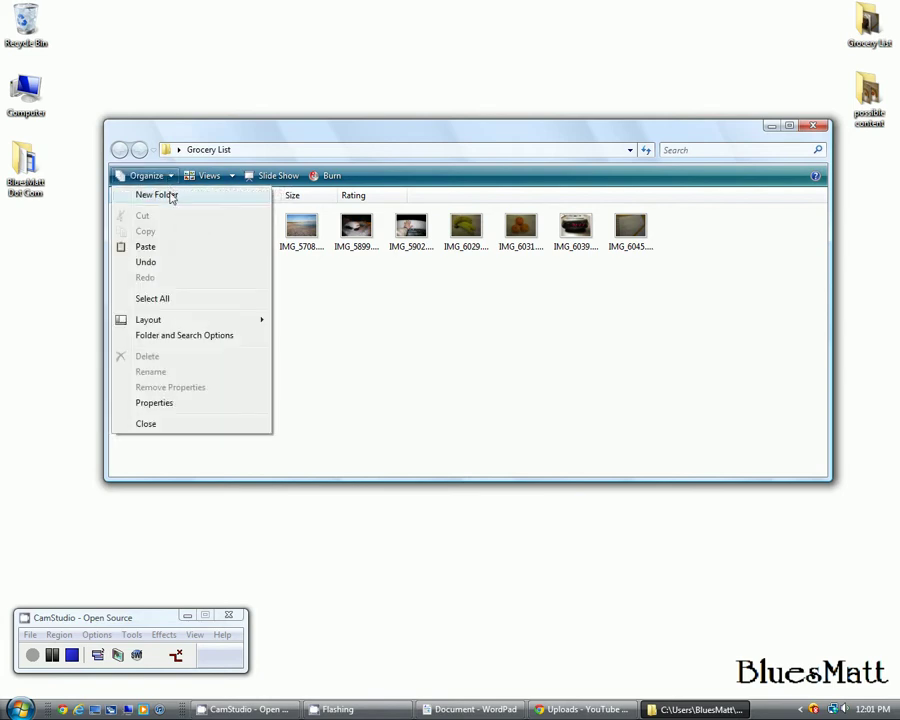
mouse_move(167, 318)
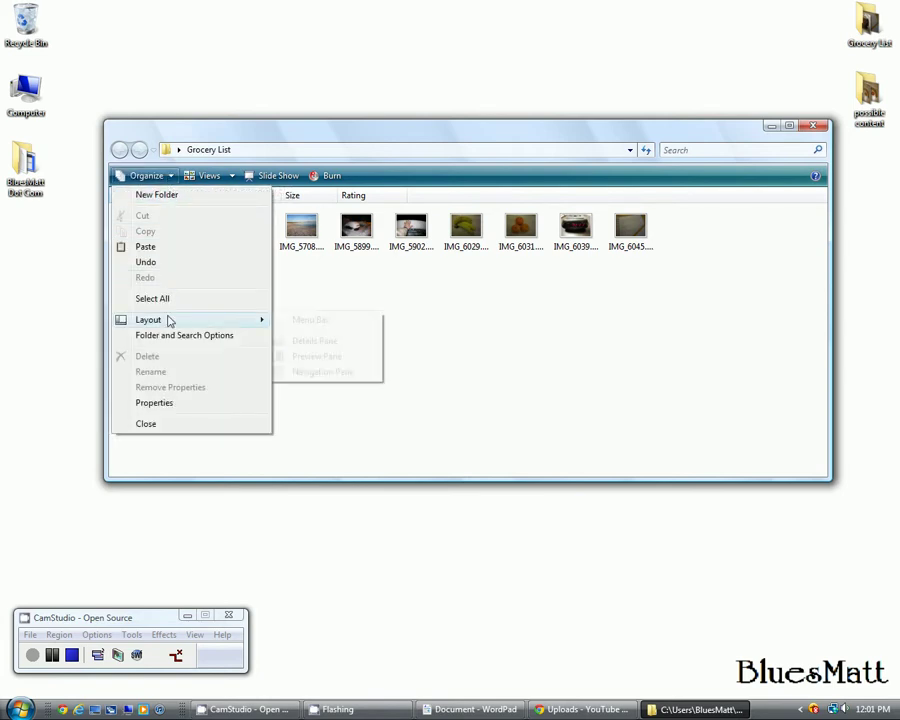
click(309, 372)
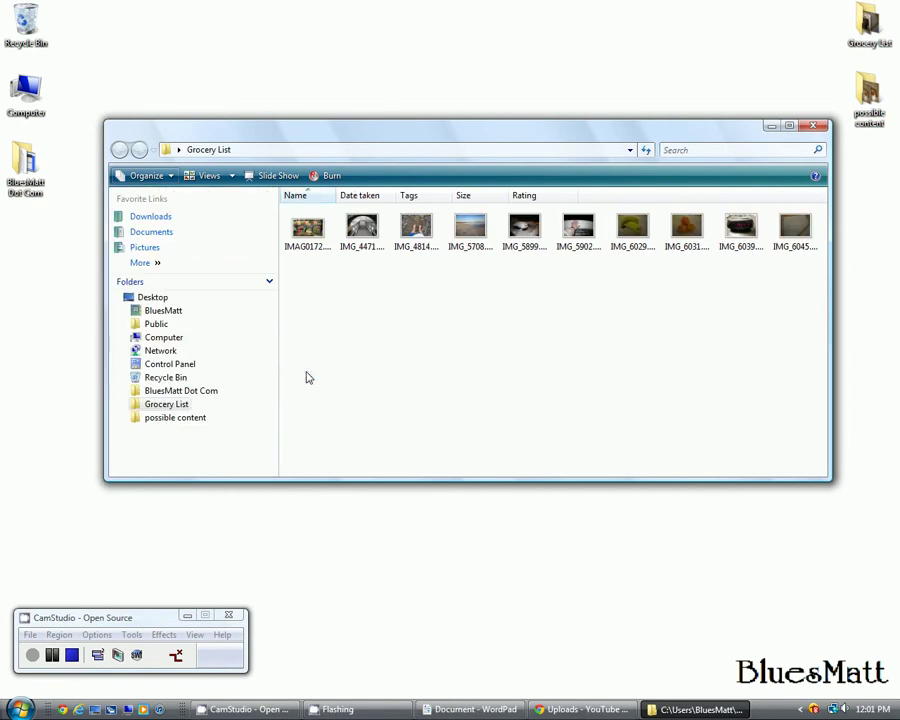
Show the details pane in the Grocery List window's layout.
click(169, 177)
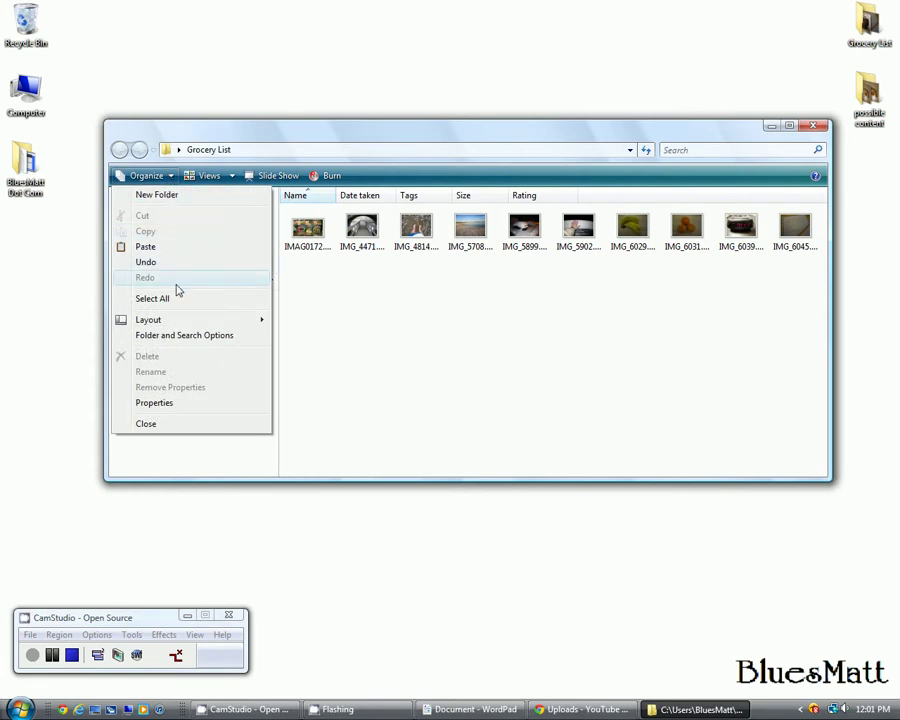
mouse_move(181, 325)
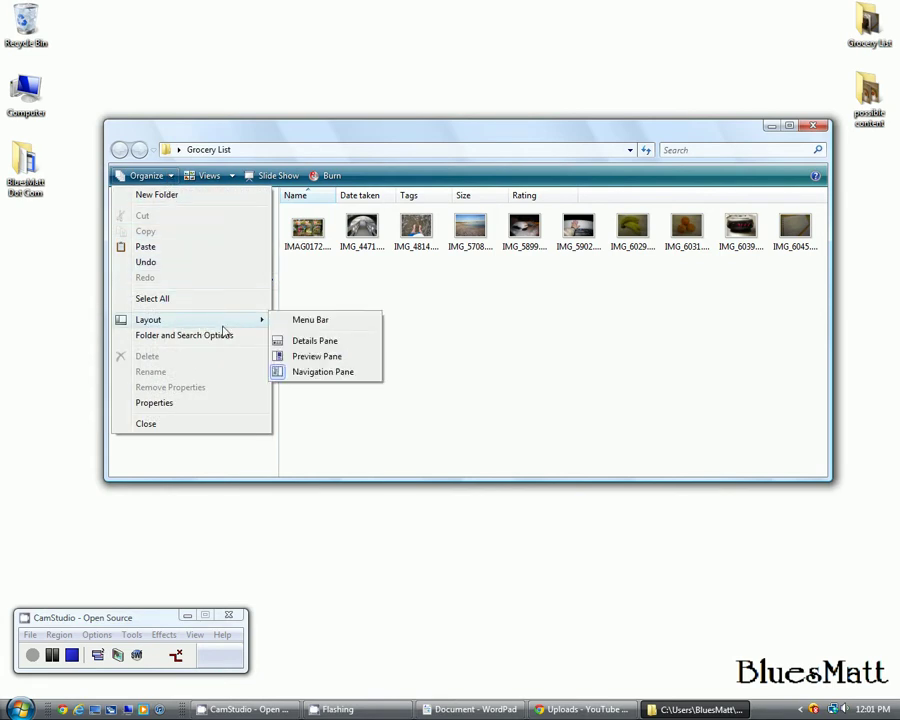
click(345, 345)
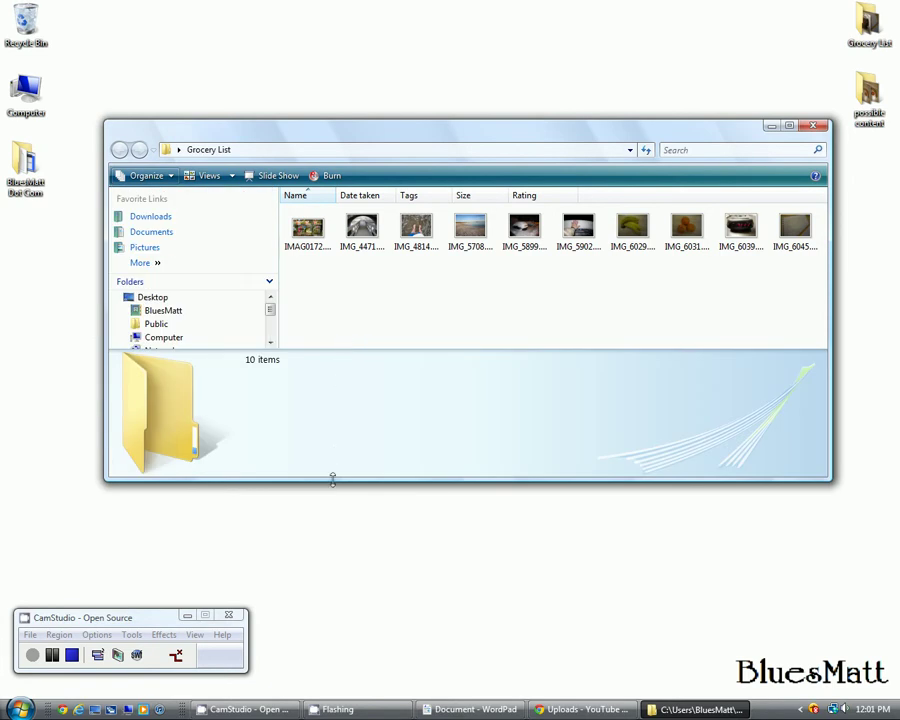
Move the folder window up near the desktop's upper edge and stretch it to almost the full screen height.
drag(331, 493, 290, 663)
drag(345, 132, 302, 44)
drag(277, 571, 272, 651)
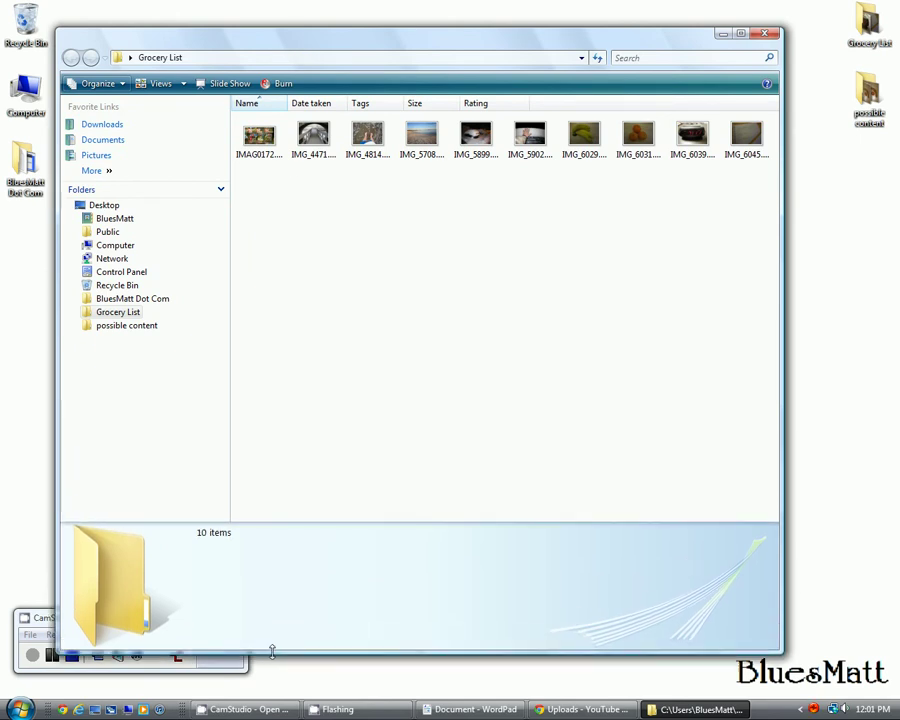
Go through the photos one by one from IMAG0172.jpg to IMG_6039.JPG and back to IMG_5902.JPG, examining each preview and its details.
click(261, 141)
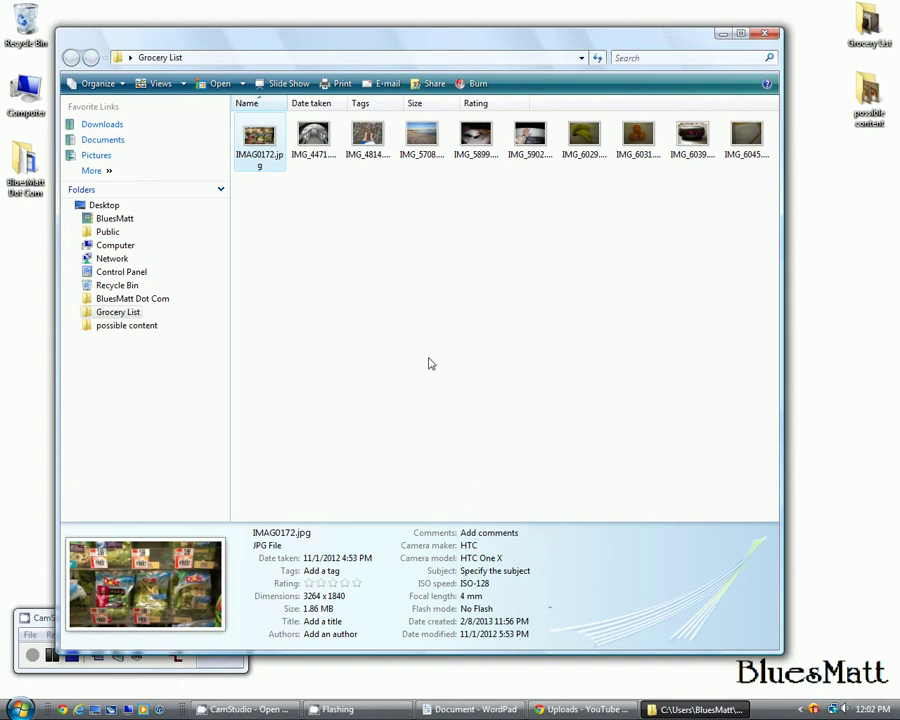
click(313, 140)
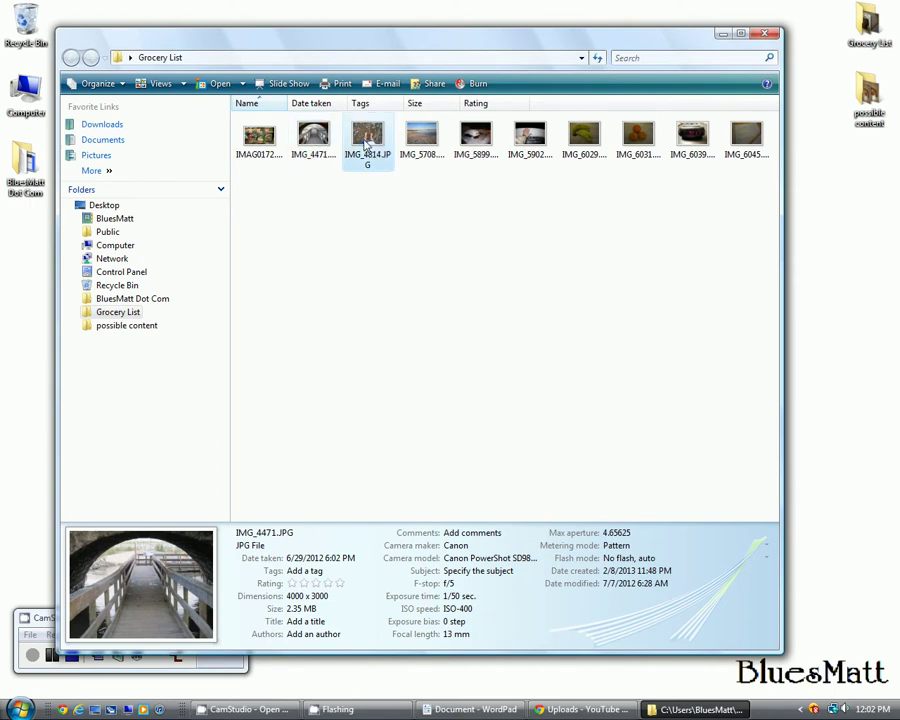
click(367, 140)
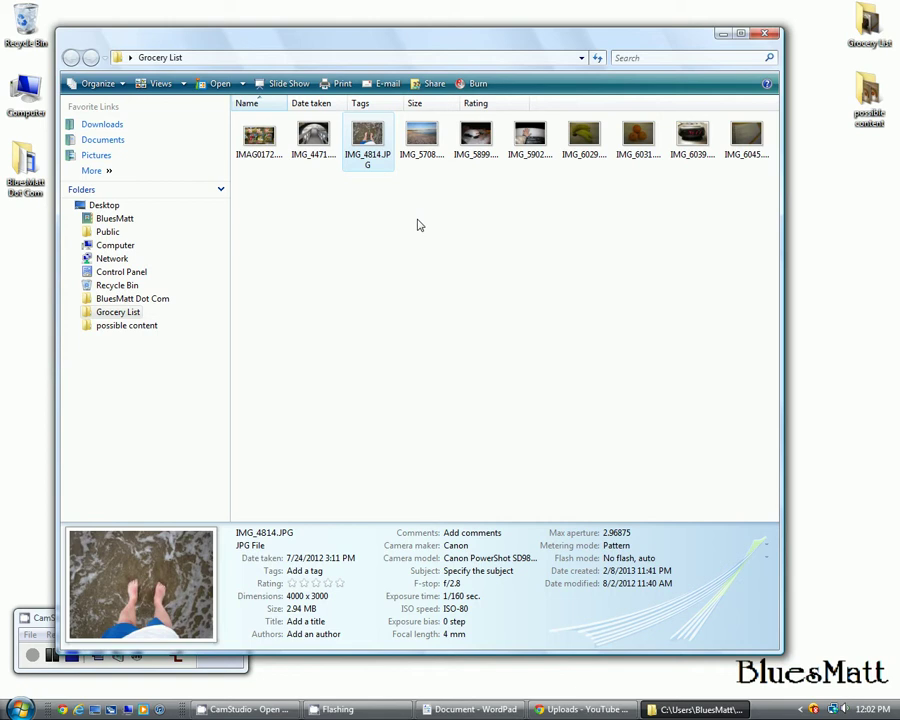
key(Right)
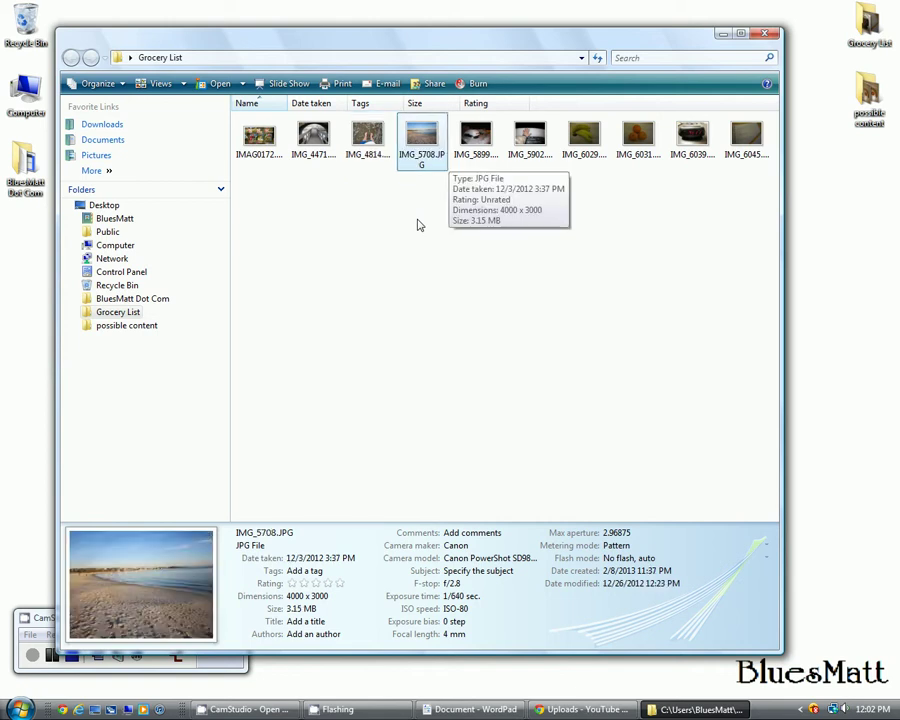
key(Right)
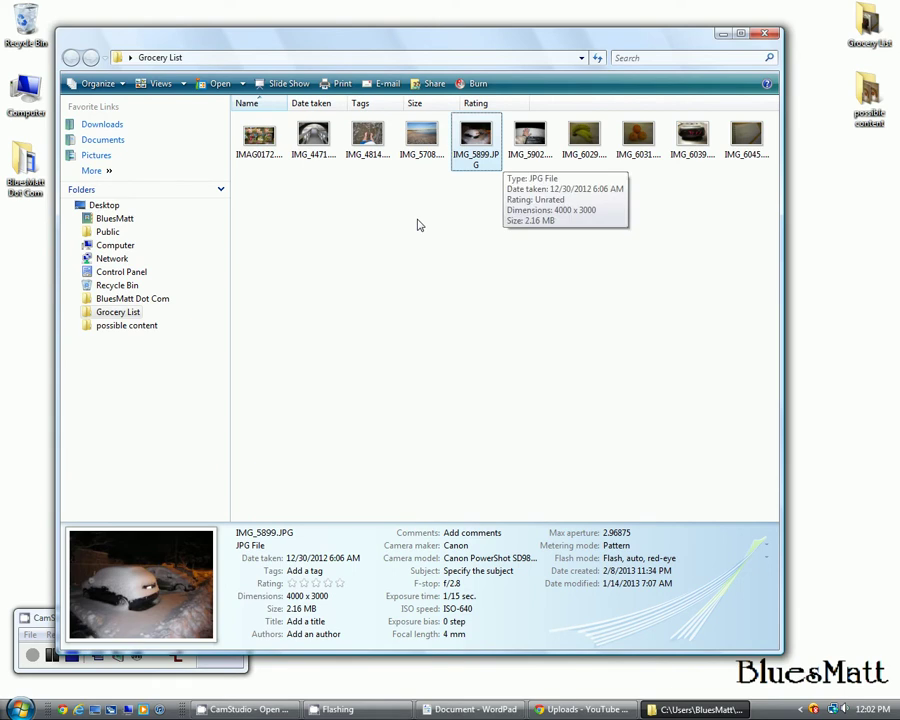
key(Right)
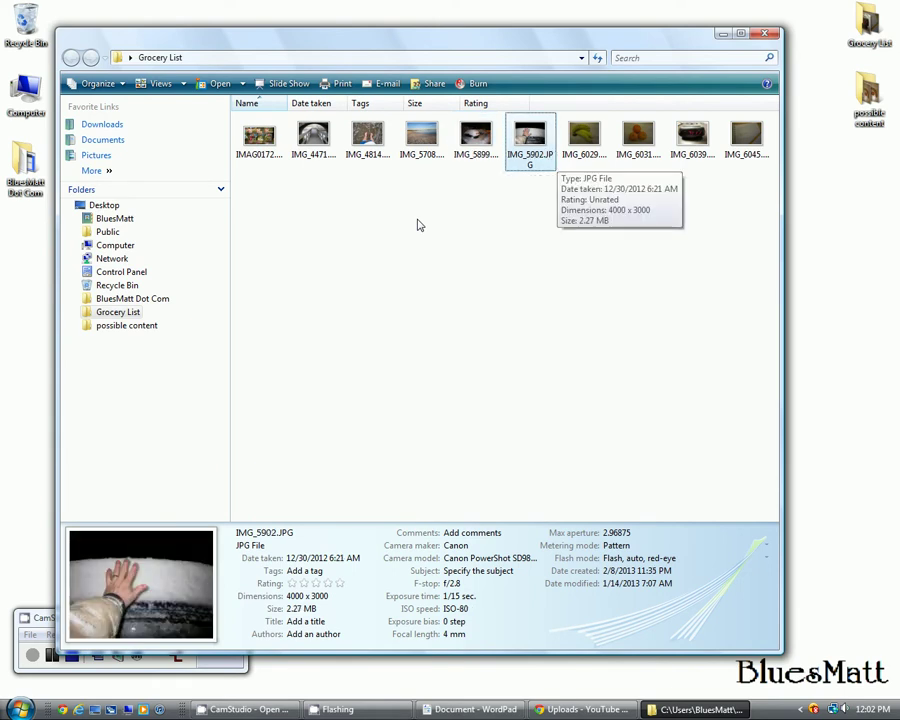
key(Right)
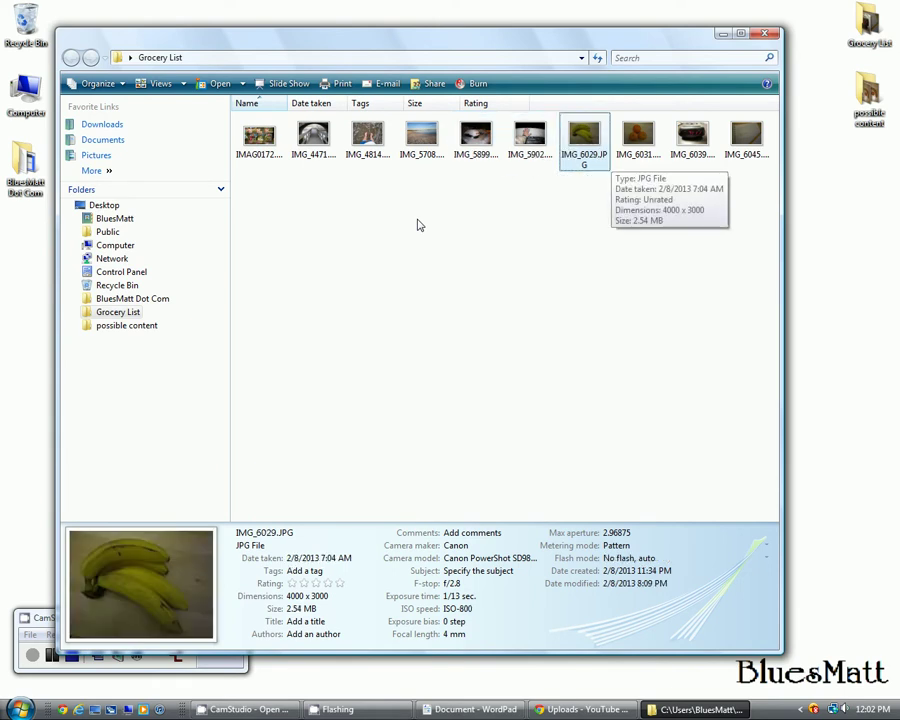
key(Right)
key(Right)
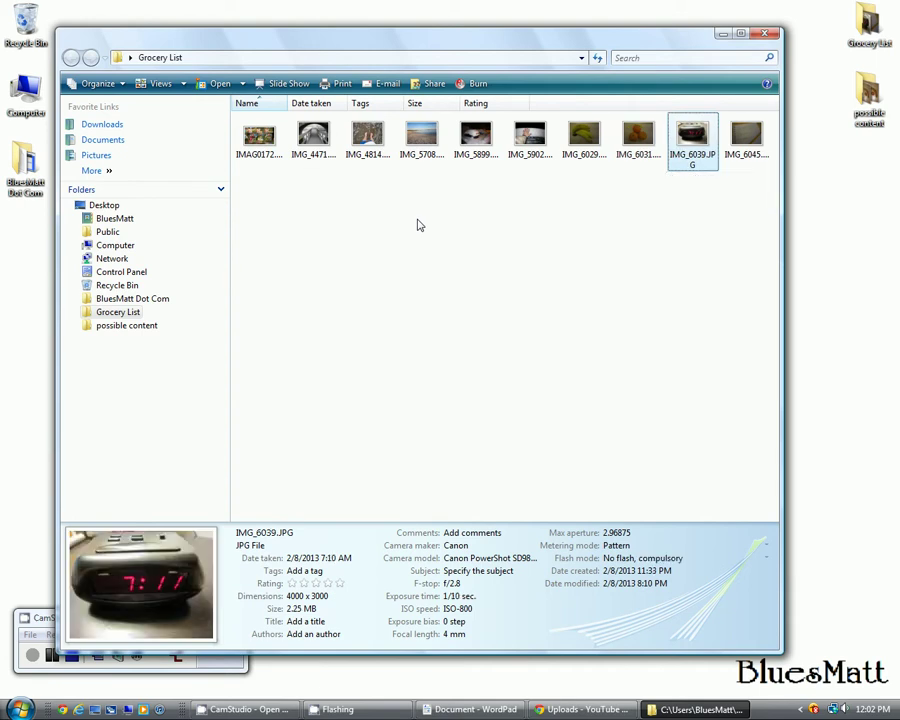
key(Left)
key(Left)
key(Left)
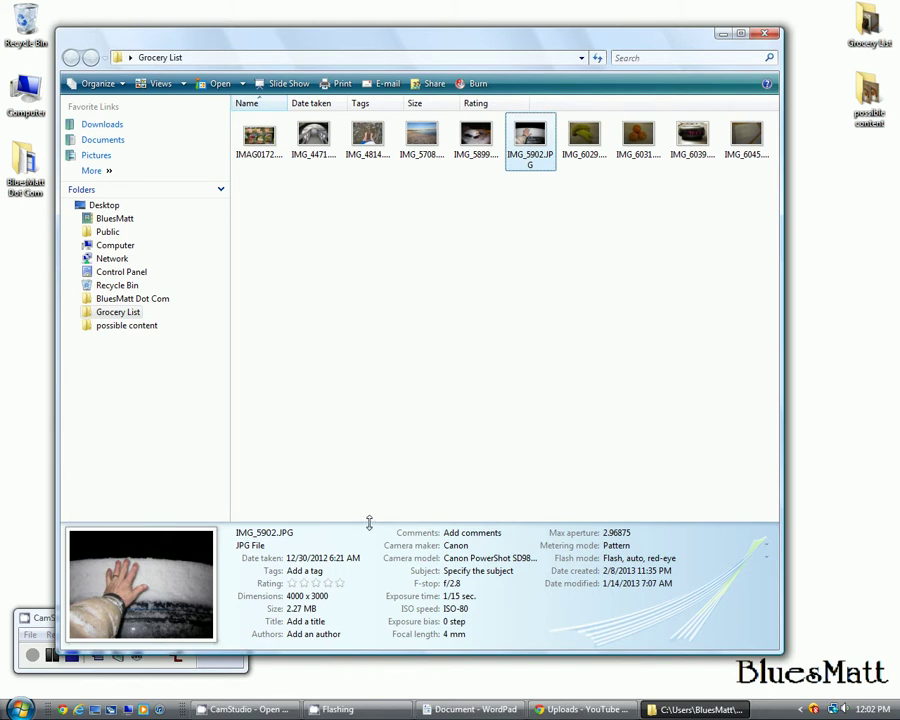
Make the details pane slightly taller and turn on the preview pane in the Grocery List window's layout.
drag(369, 522, 378, 499)
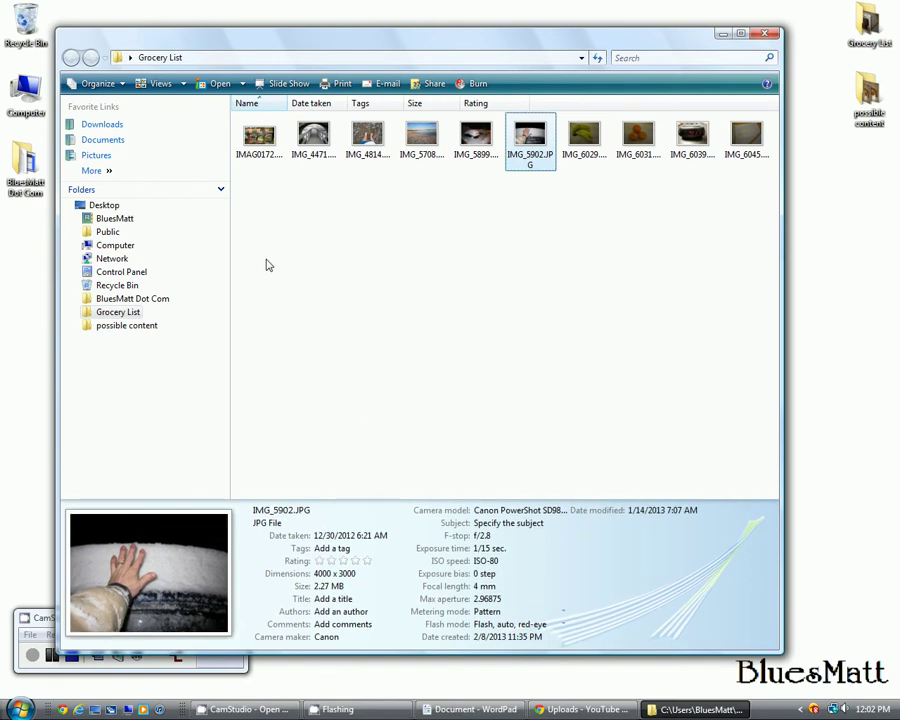
click(98, 83)
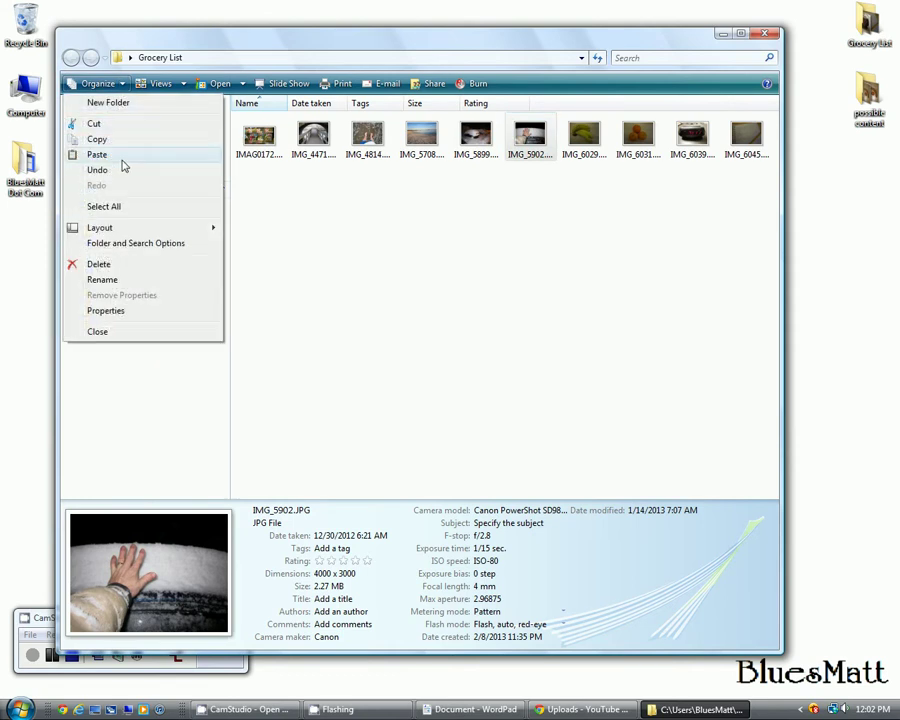
mouse_move(181, 227)
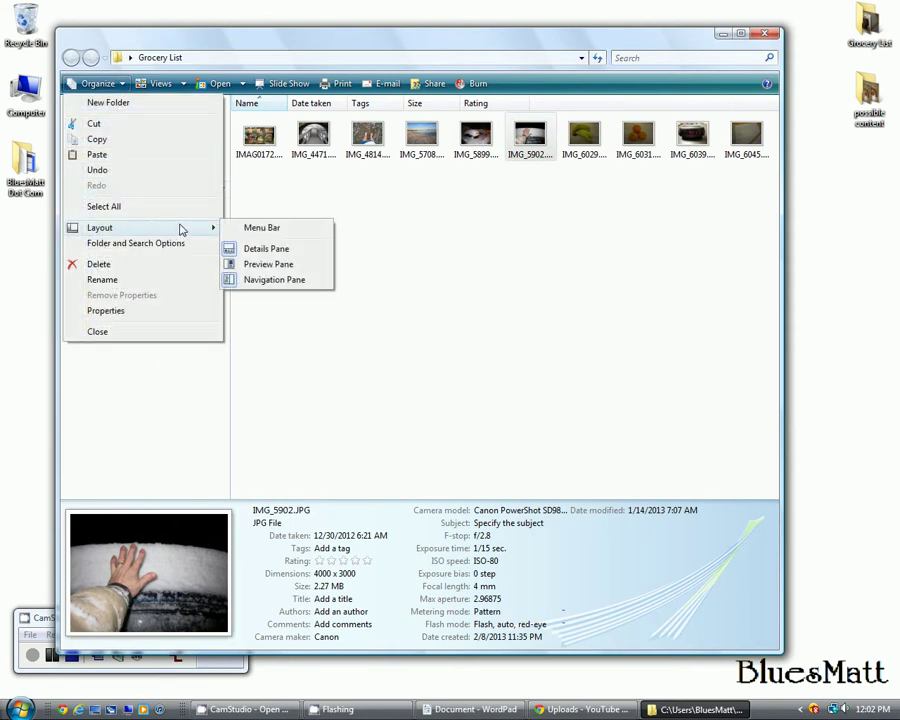
click(276, 268)
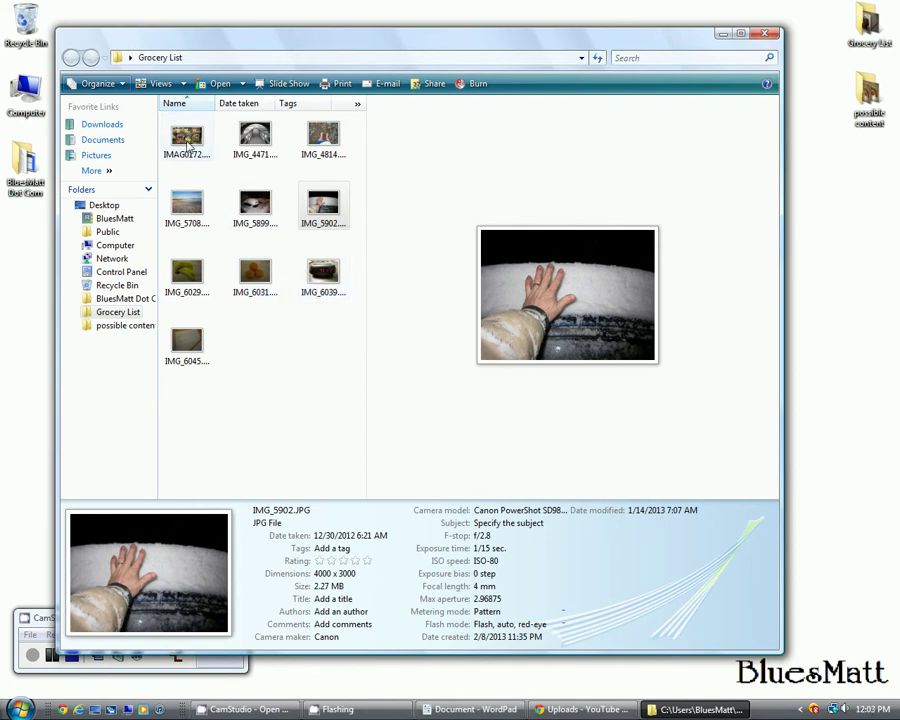
Preview IMAG0172.jpg, and shift the folder window sideways and widen it across most of the desktop.
click(186, 143)
drag(412, 40, 380, 38)
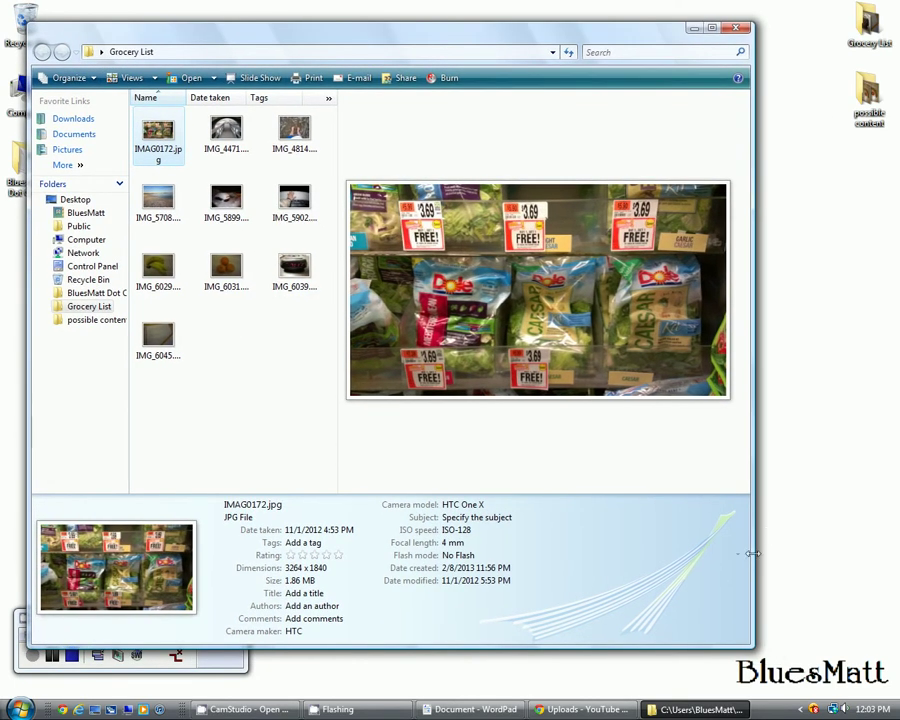
drag(757, 612, 857, 598)
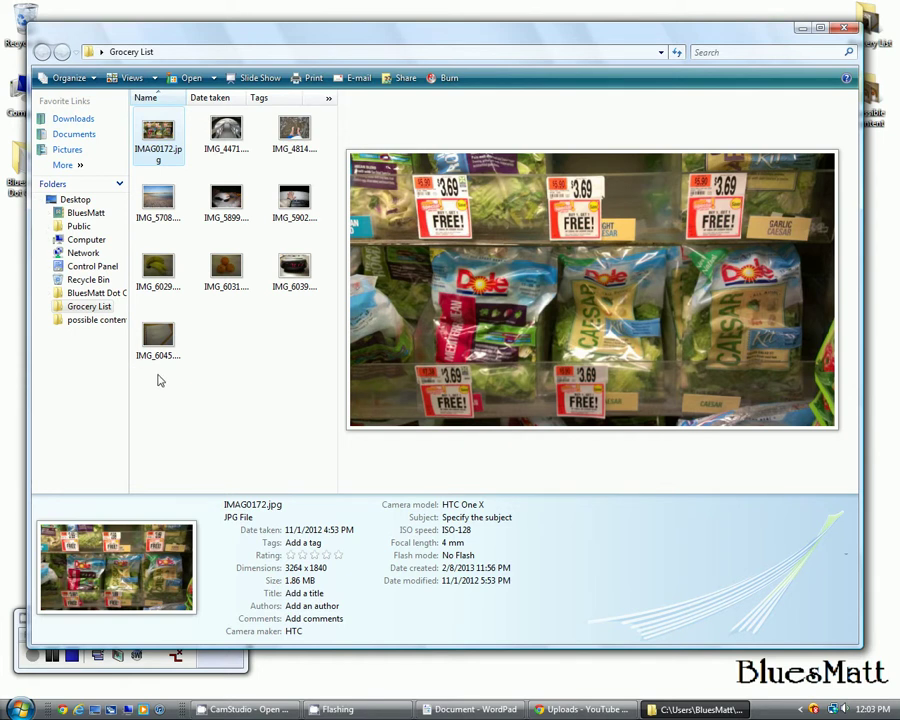
Adjust the pane dividers so the file list is slightly wider and the details pane is shorter.
mouse_move(126, 376)
mouse_down()
mouse_move(88, 374)
mouse_move(138, 381)
mouse_up()
mouse_move(339, 341)
mouse_down()
mouse_move(480, 347)
mouse_move(342, 342)
mouse_up()
mouse_move(335, 494)
mouse_down()
mouse_move(335, 421)
mouse_move(326, 509)
mouse_up()
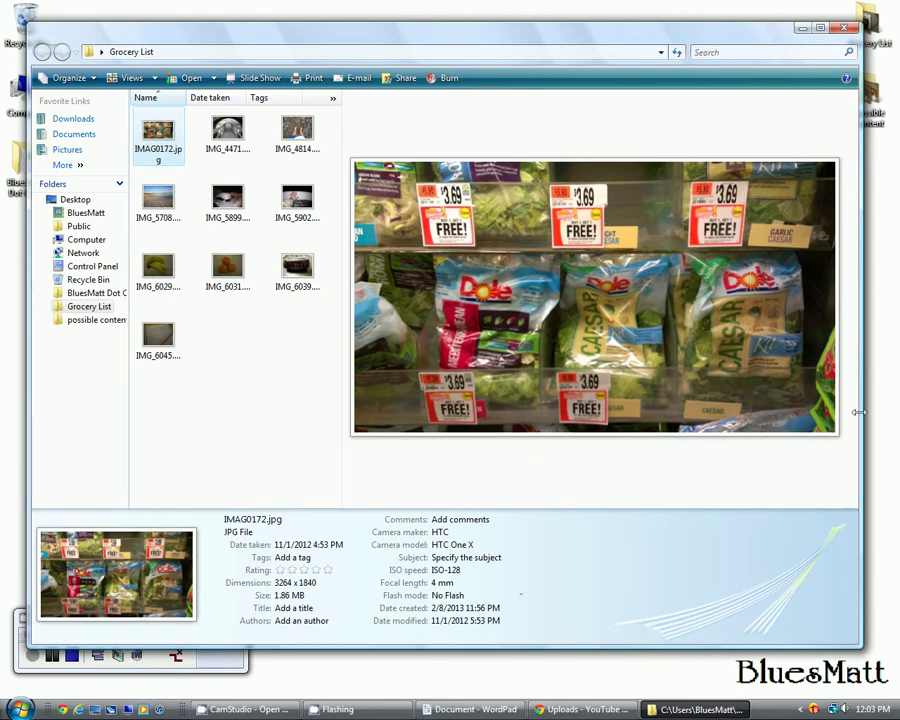
Widen the Grocery List window a little more and maximize it to fill the whole screen.
drag(859, 410, 886, 410)
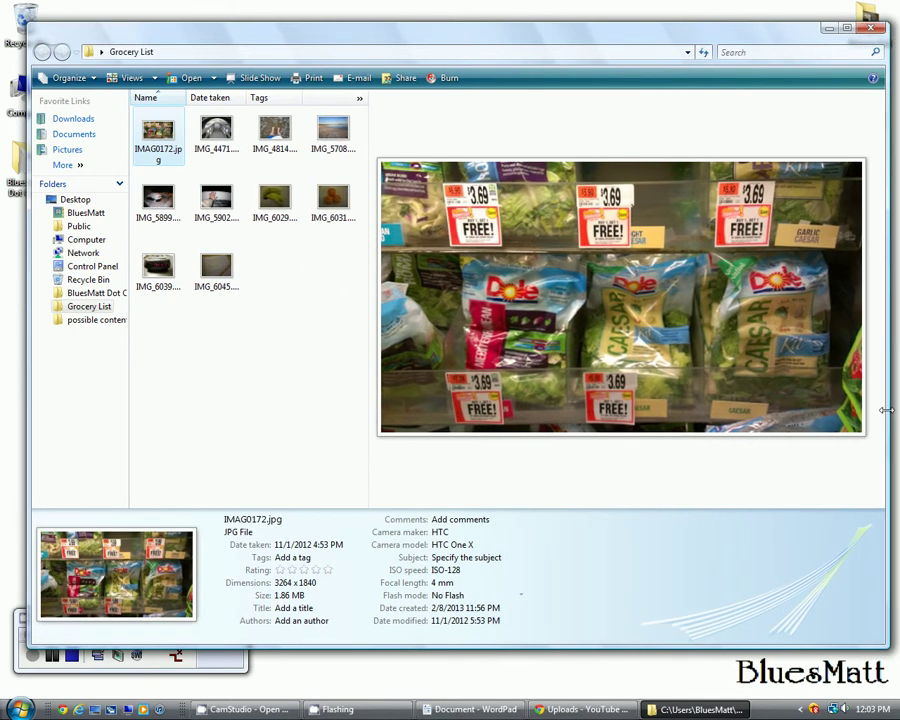
click(847, 28)
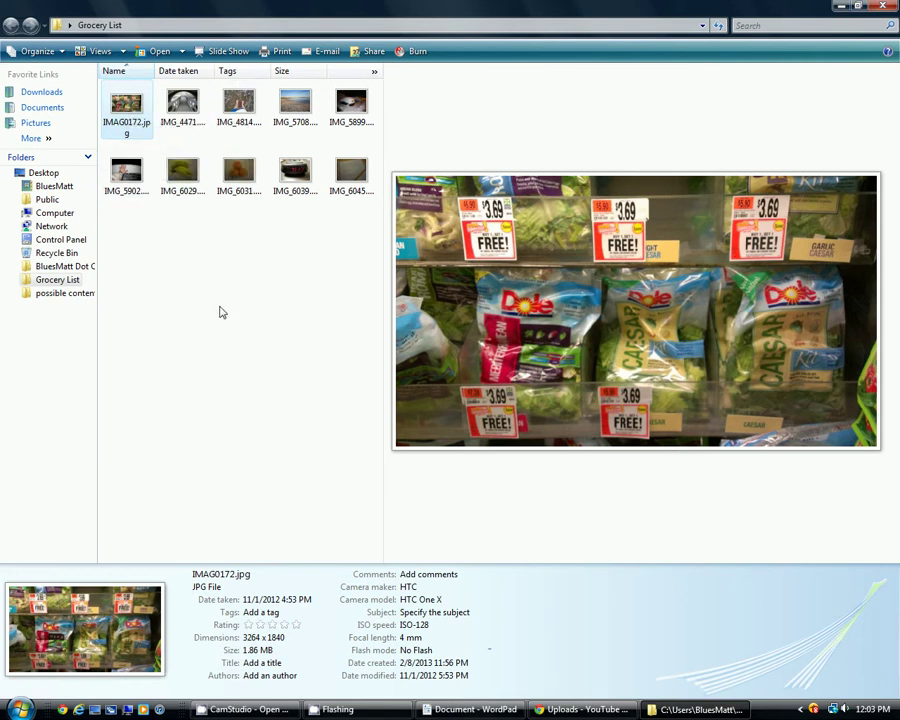
Go through the photos from IMG_4471.JPG to IMG_6045.JPG and back to IMG_5902.JPG, examining each large preview and its details.
click(182, 103)
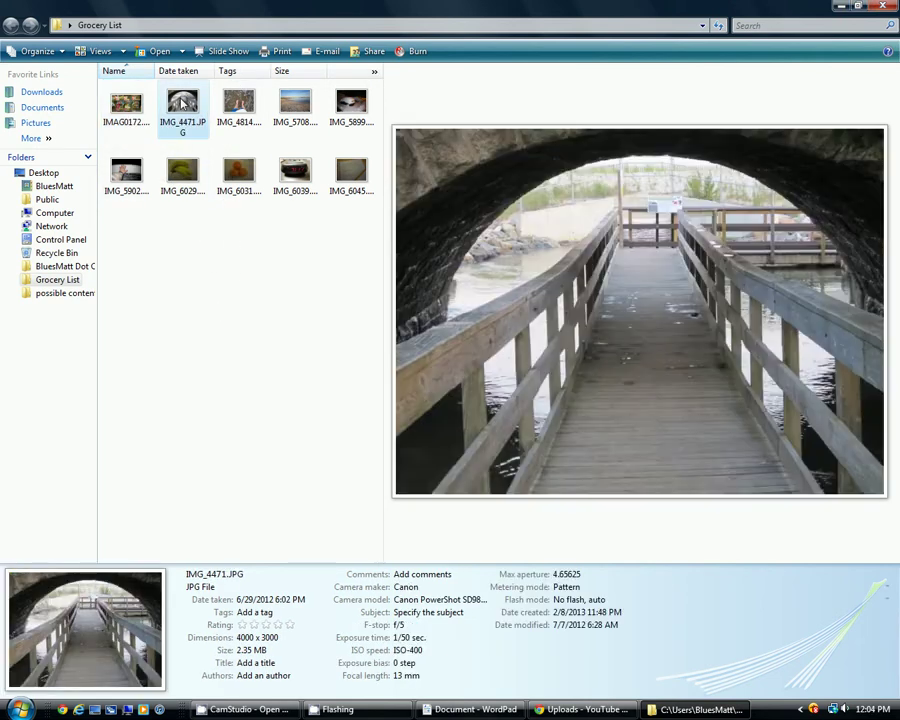
click(238, 101)
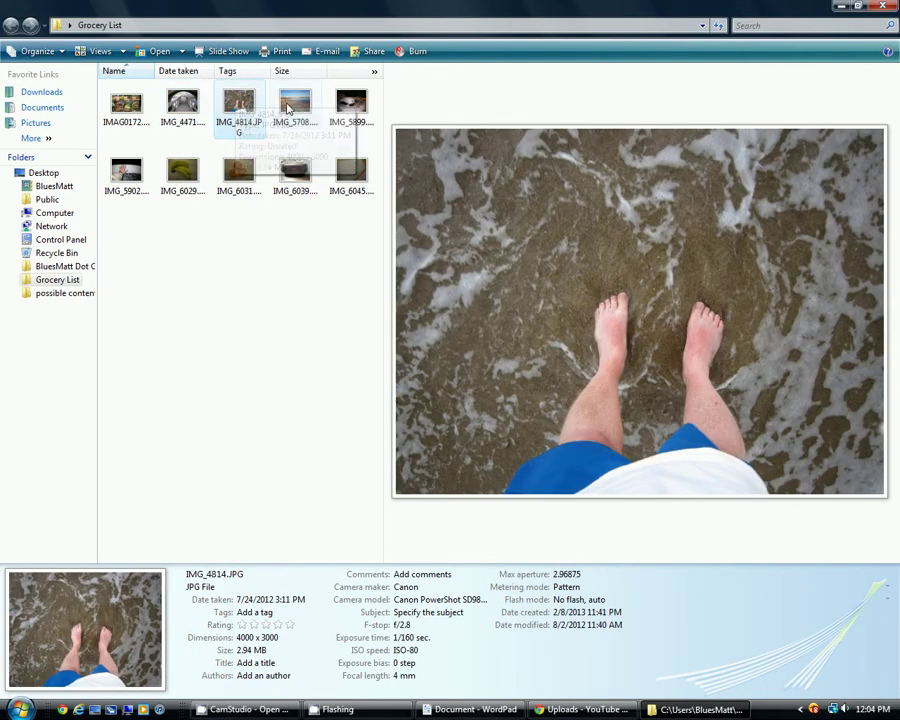
click(293, 104)
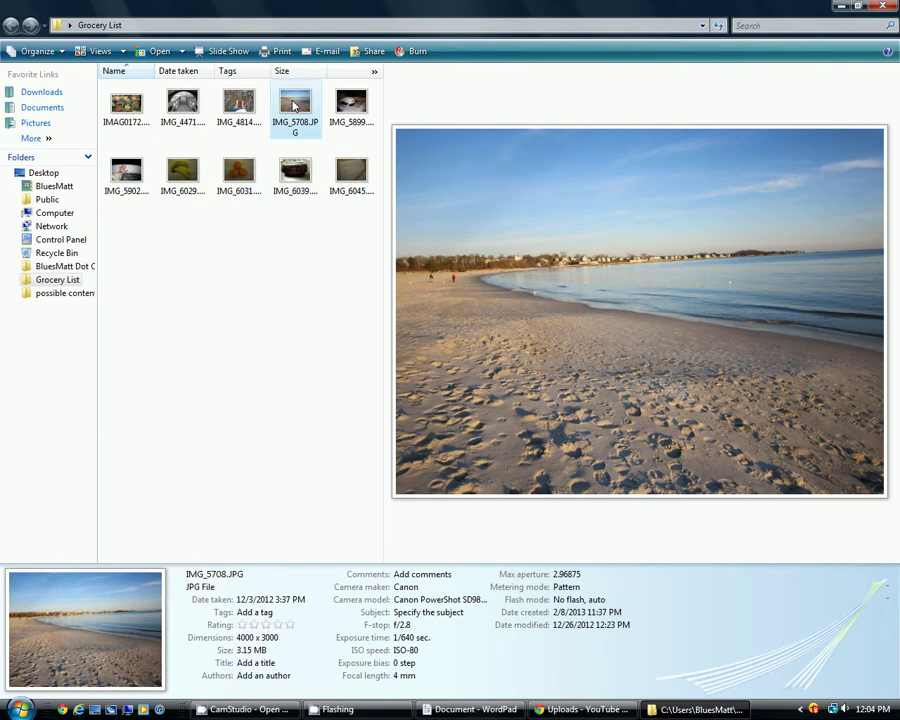
key(Left)
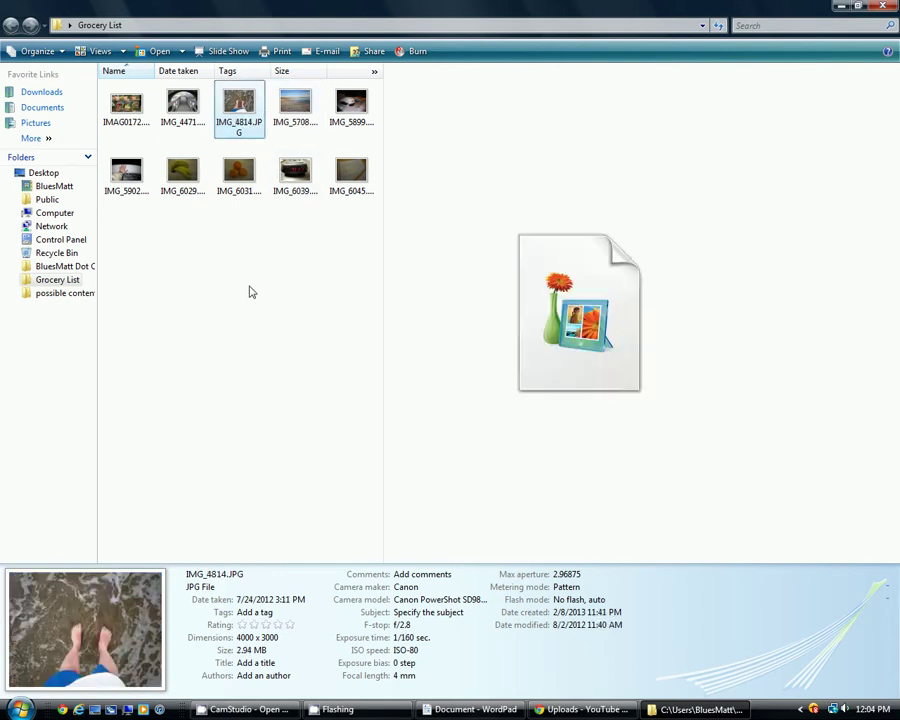
key(Down)
key(Right)
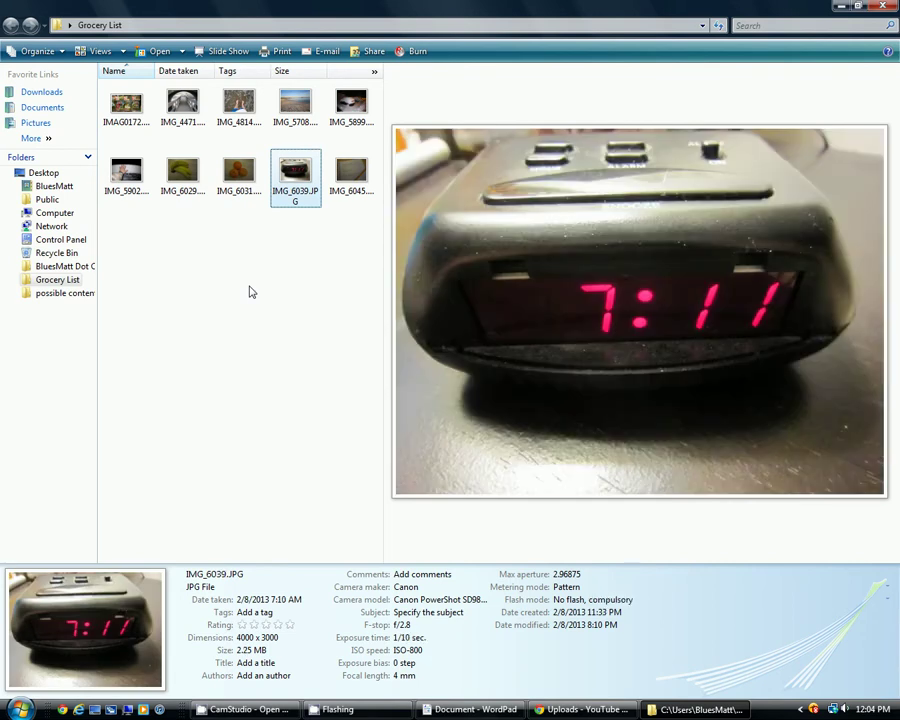
key(Right)
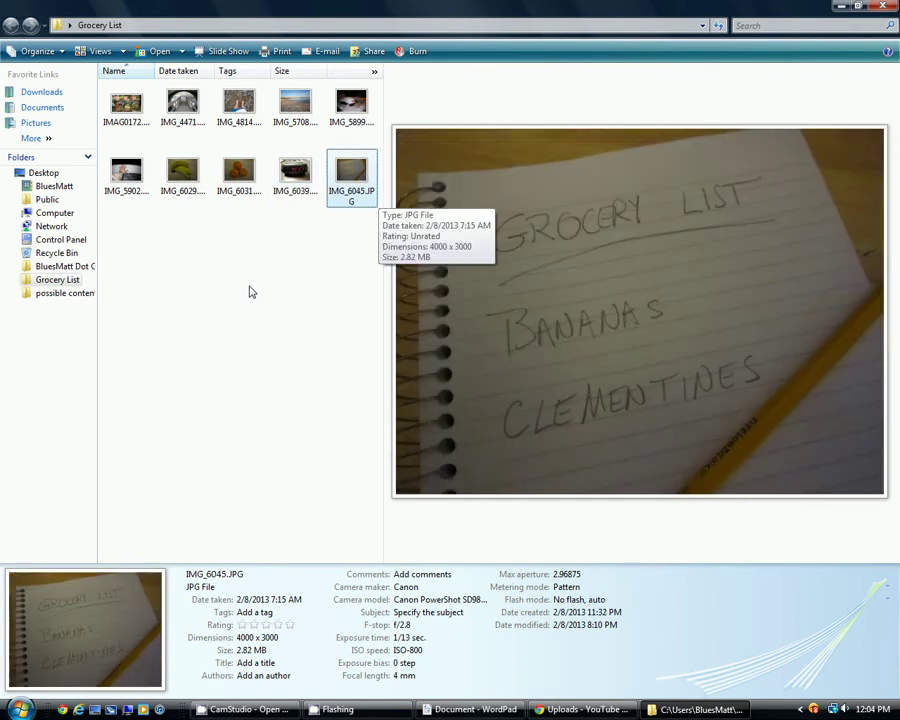
key(Left)
key(Left)
key(Left)
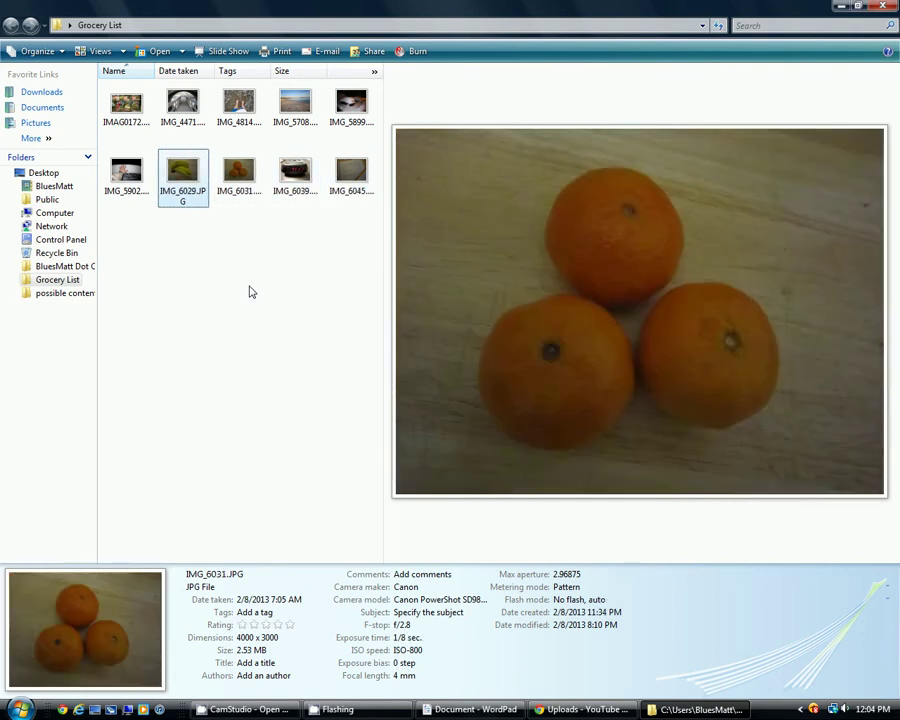
key(Left)
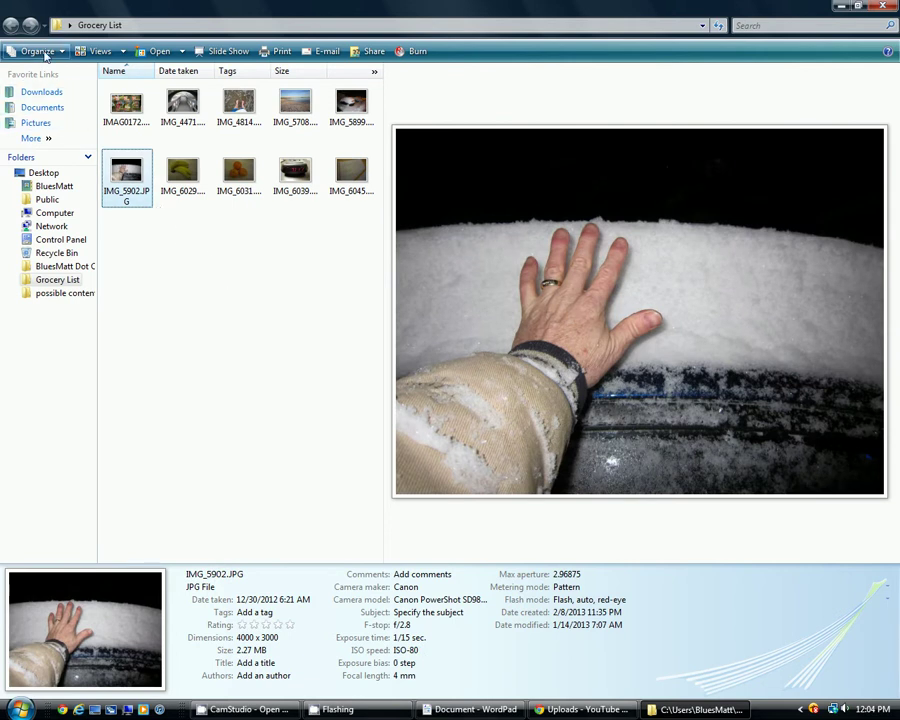
Hide the details pane and the navigation pane in the Grocery List window's layout.
click(63, 53)
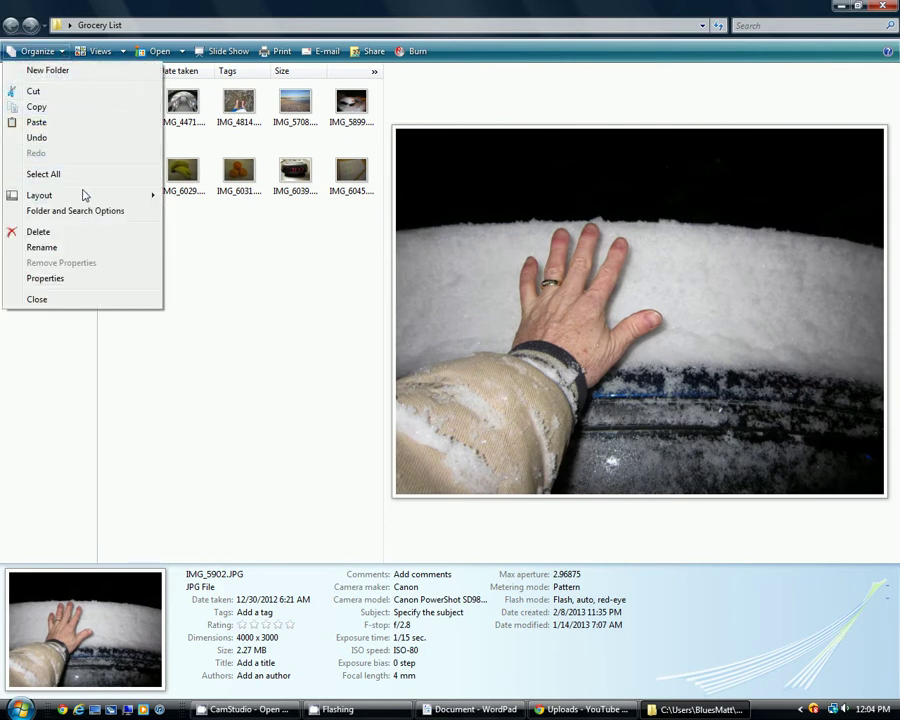
mouse_move(86, 202)
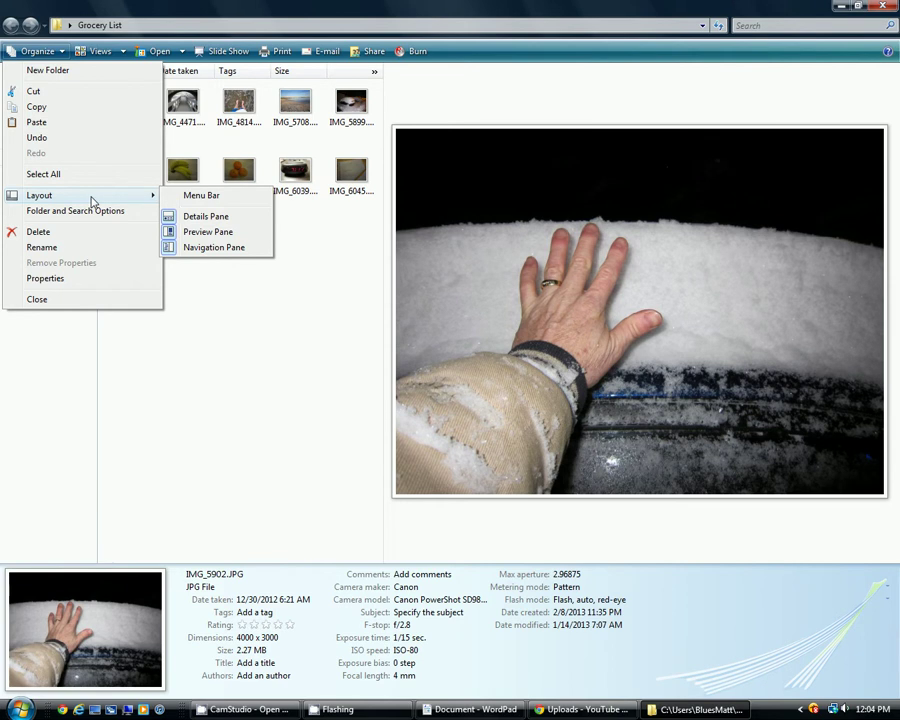
click(195, 217)
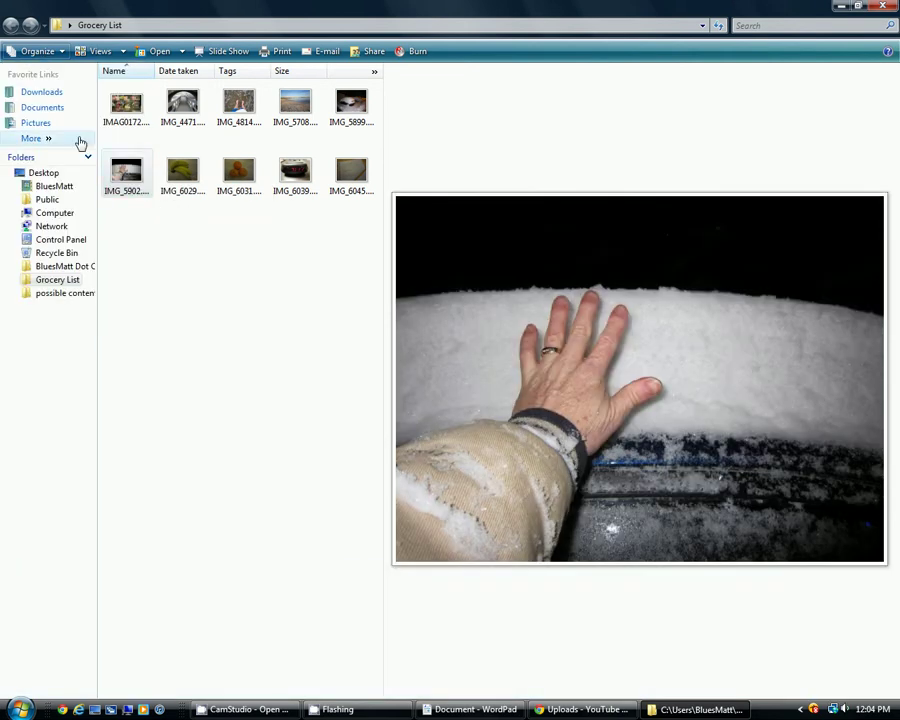
click(40, 51)
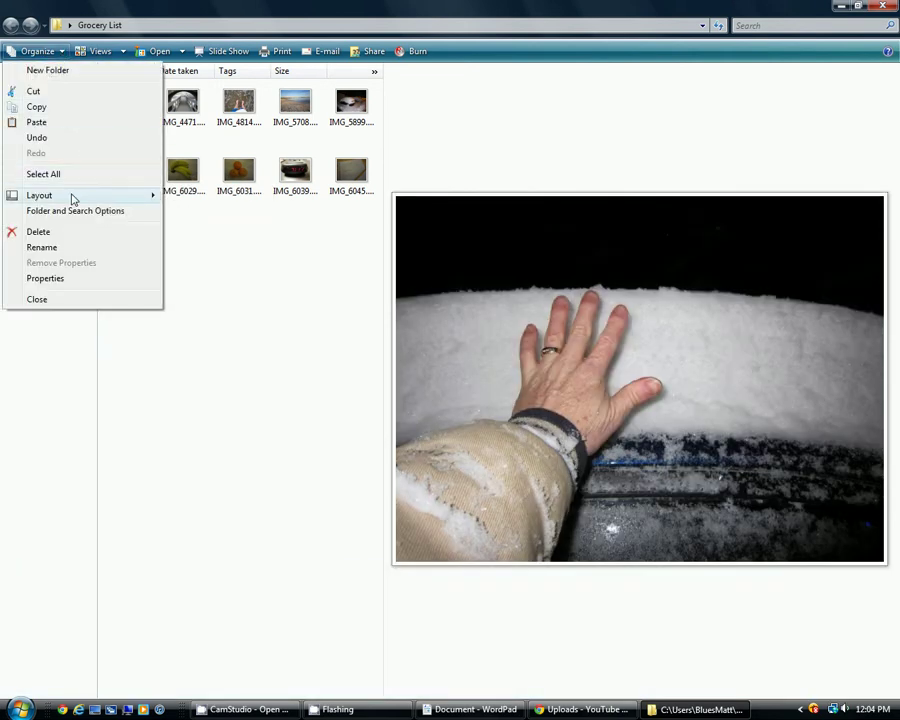
mouse_move(128, 197)
click(200, 251)
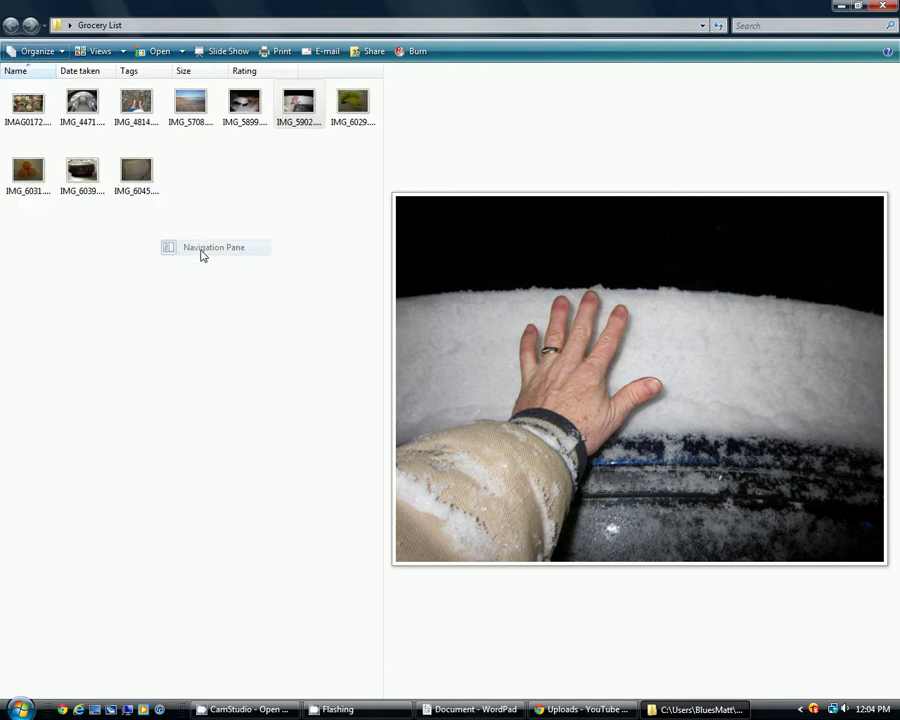
click(65, 52)
mouse_move(84, 196)
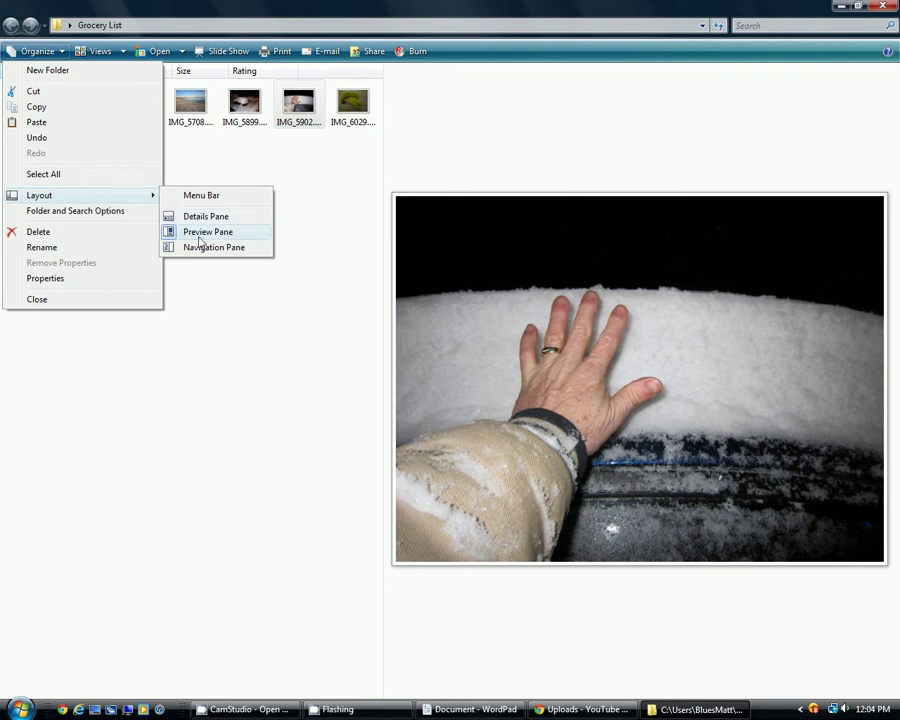
click(235, 311)
click(237, 311)
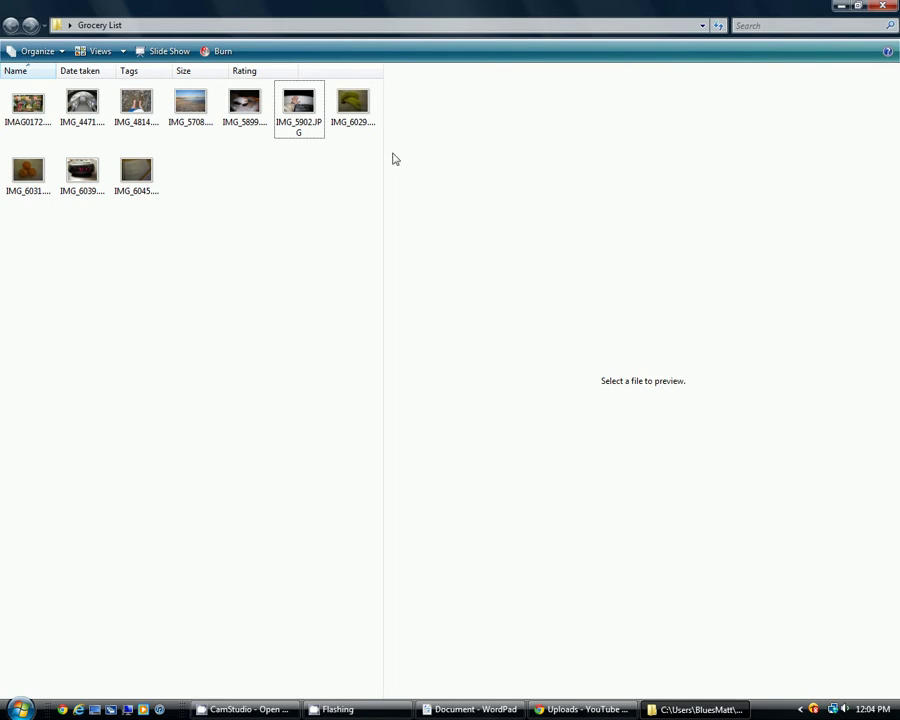
Preview IMG_6029.JPG and IMG_5708.JPG, and widen the preview pane to enlarge the displayed photo.
click(352, 103)
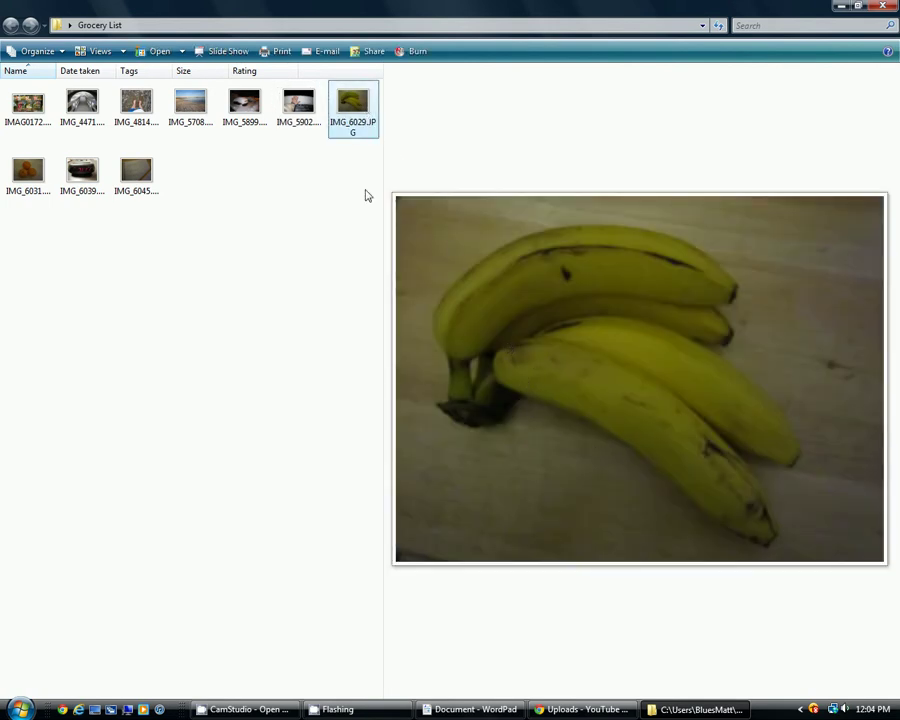
click(190, 103)
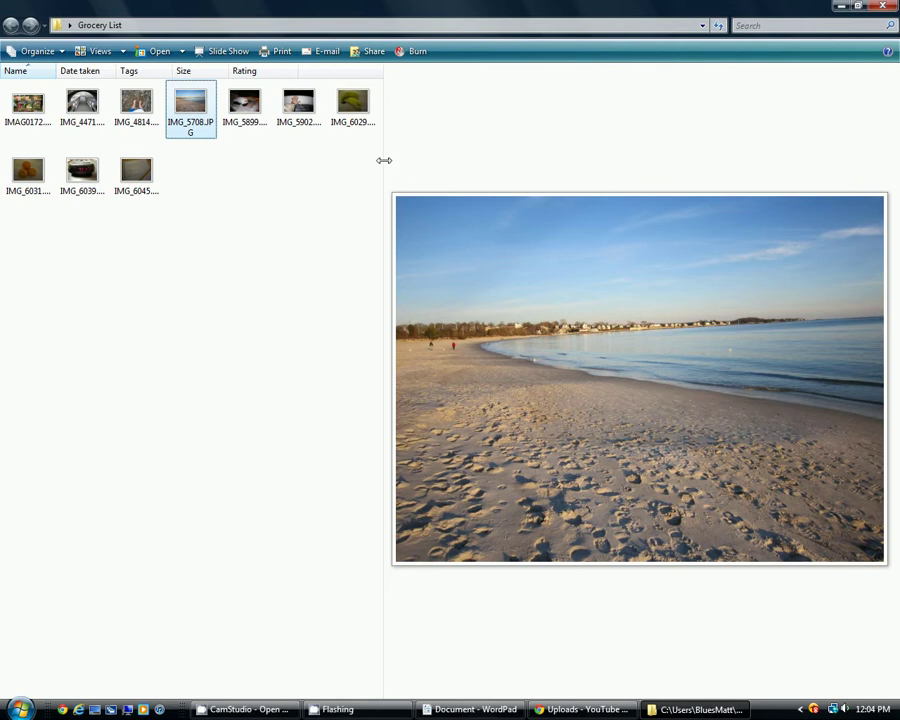
drag(384, 160, 272, 163)
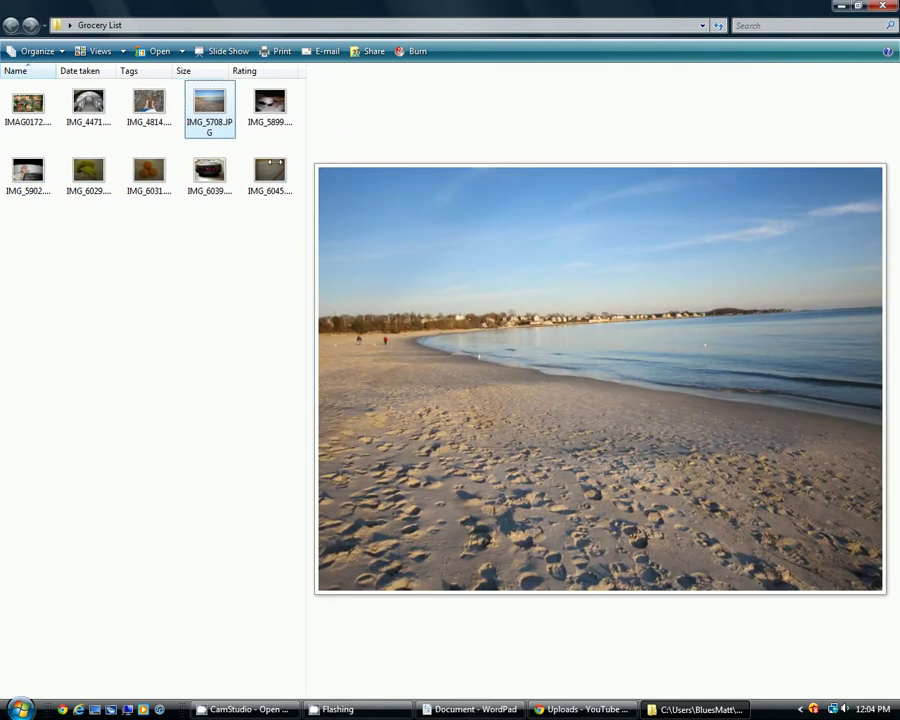
View IMAG0172.jpg, IMG_5902.JPG and IMG_6029.JPG in the widened preview pane.
click(28, 105)
click(28, 170)
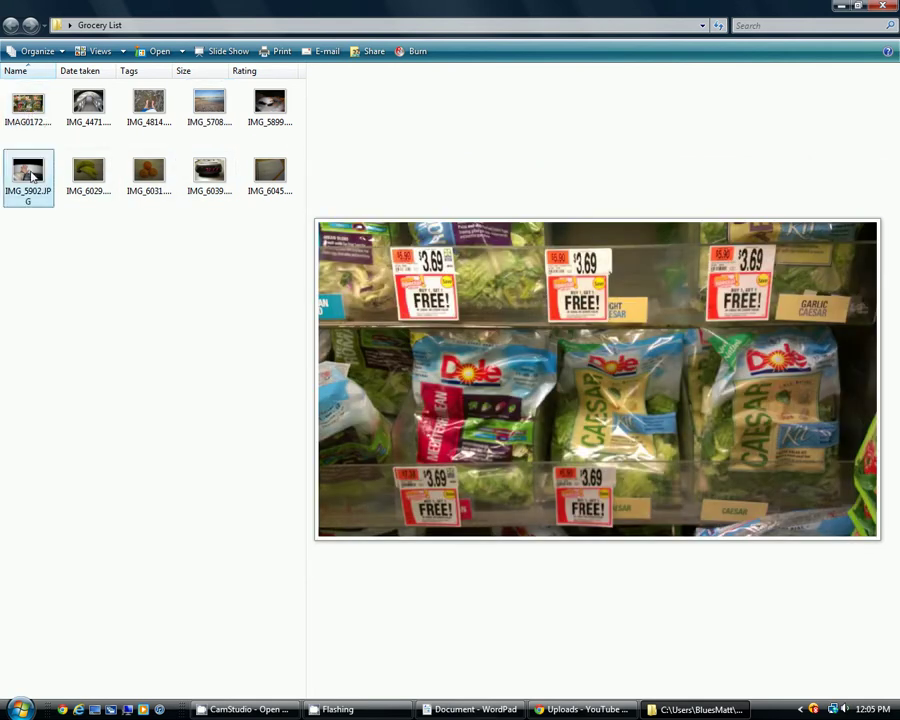
click(86, 178)
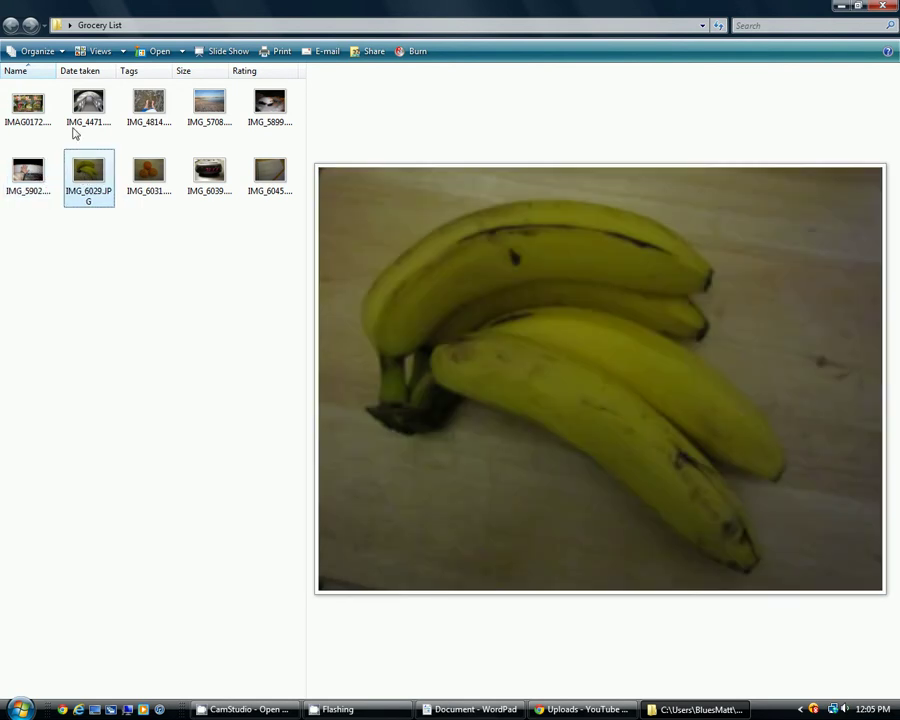
Hide the preview pane and bring back the navigation pane in the Grocery List window's layout.
click(40, 51)
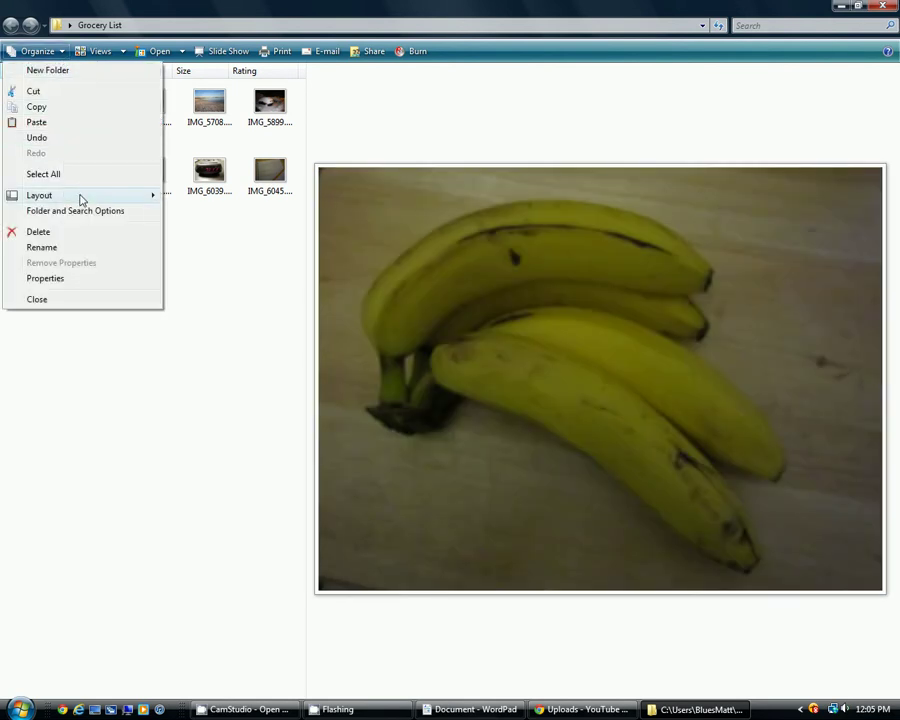
mouse_move(81, 197)
click(192, 232)
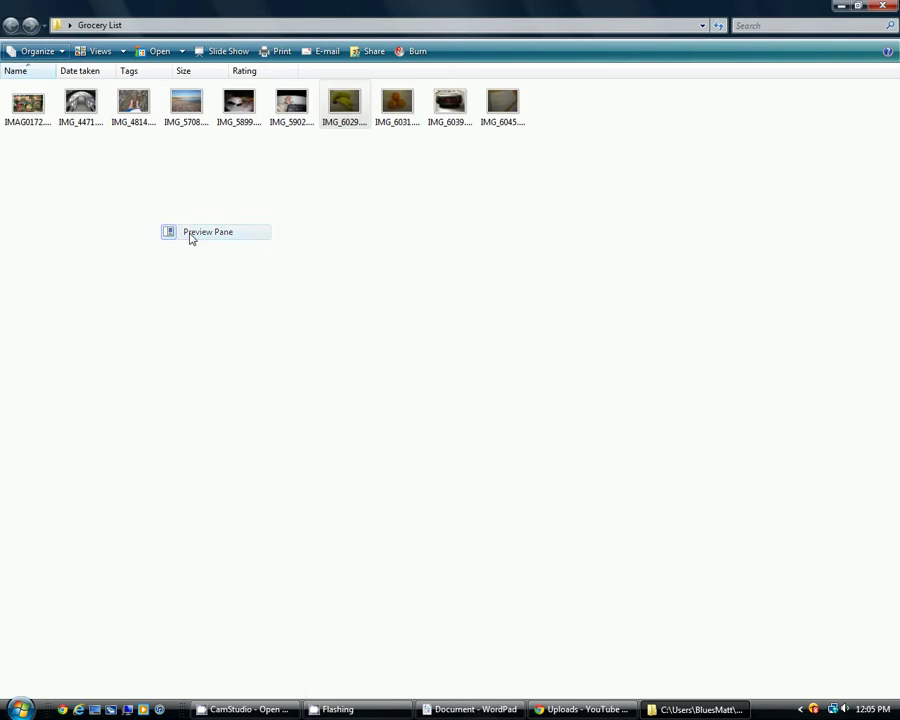
click(38, 51)
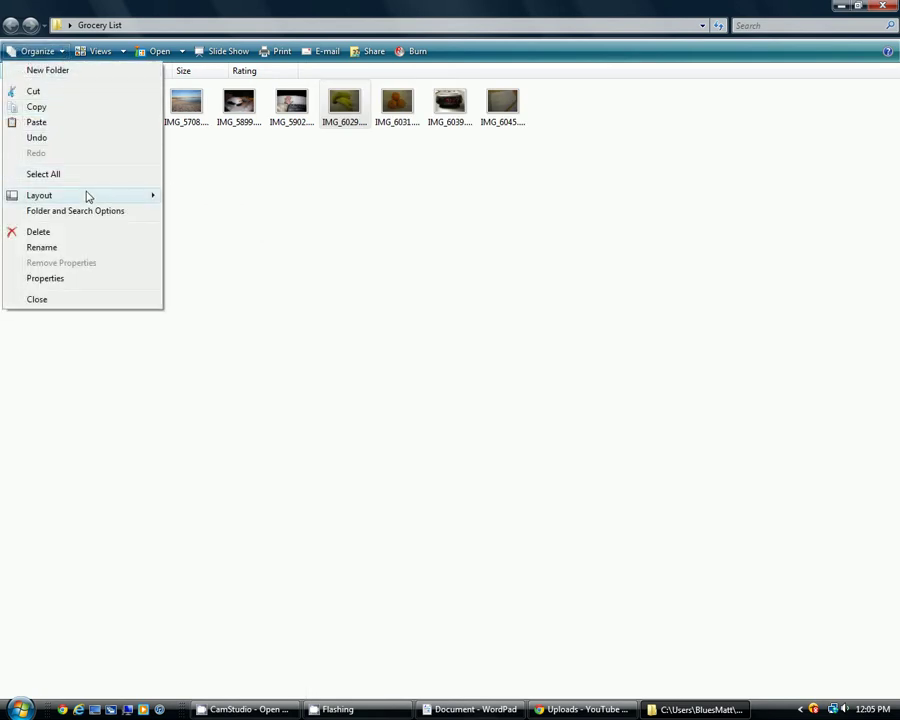
mouse_move(145, 200)
click(198, 250)
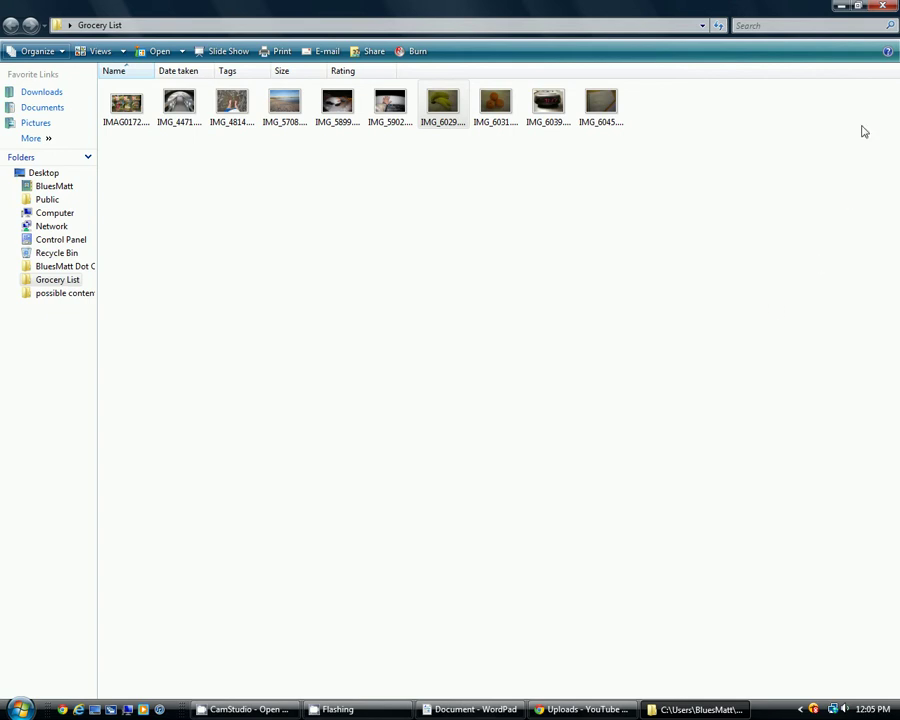
Restore the Grocery List window from full screen and shrink it to about the desktop's upper half.
click(857, 6)
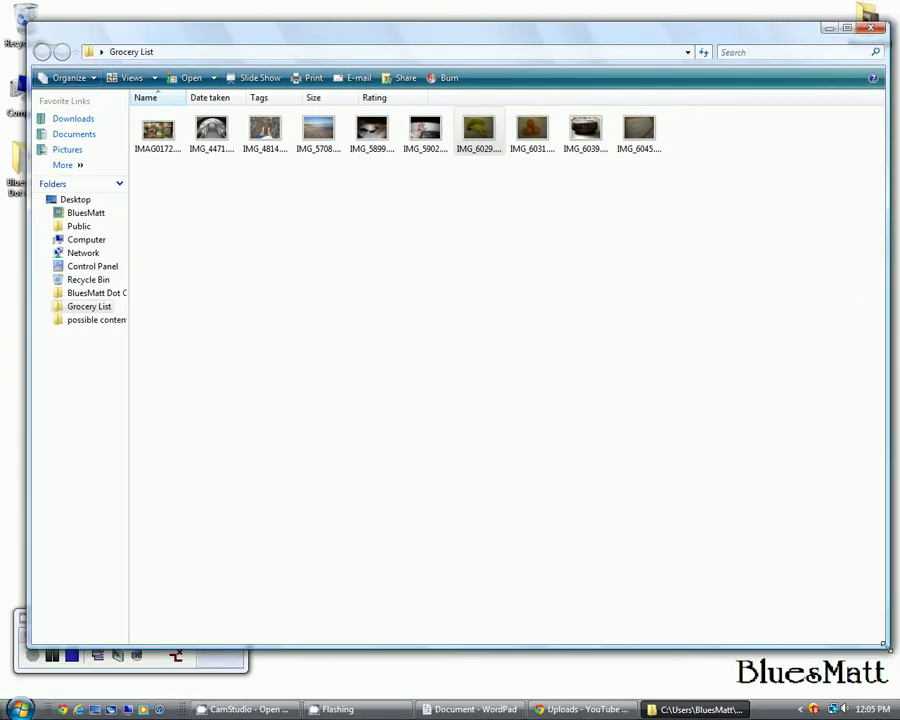
drag(884, 643, 709, 383)
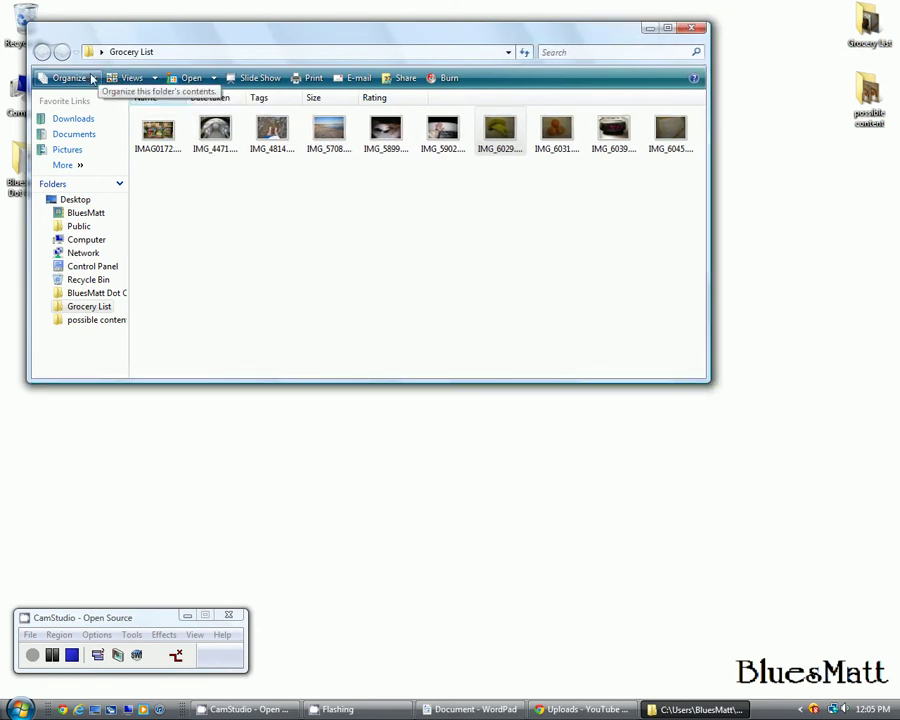
Move the Grocery List window toward the middle of the desktop and display its photos as Large Icons.
drag(228, 38, 291, 100)
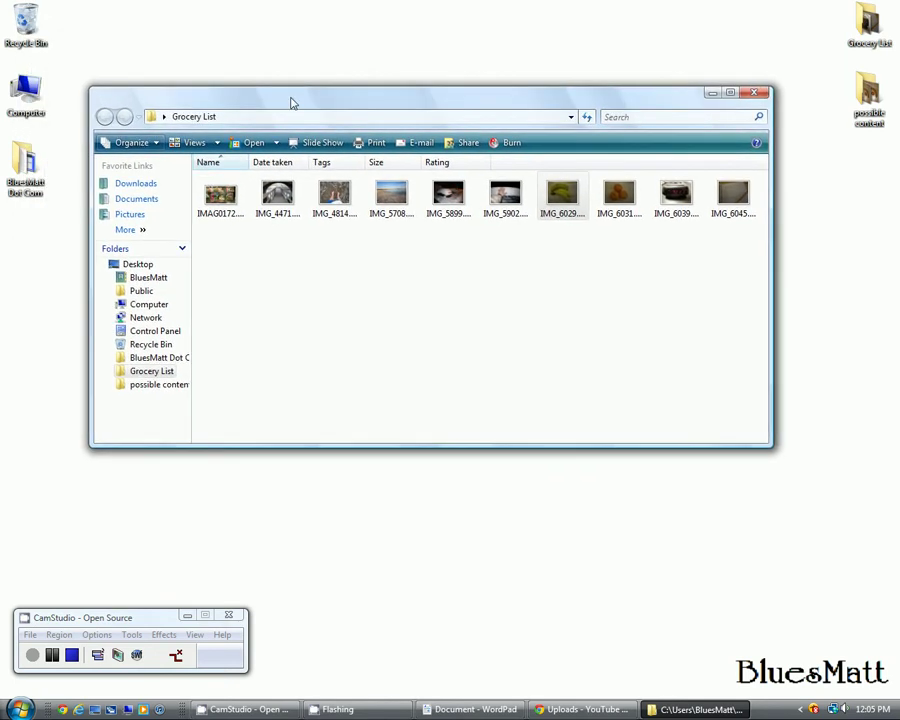
click(219, 146)
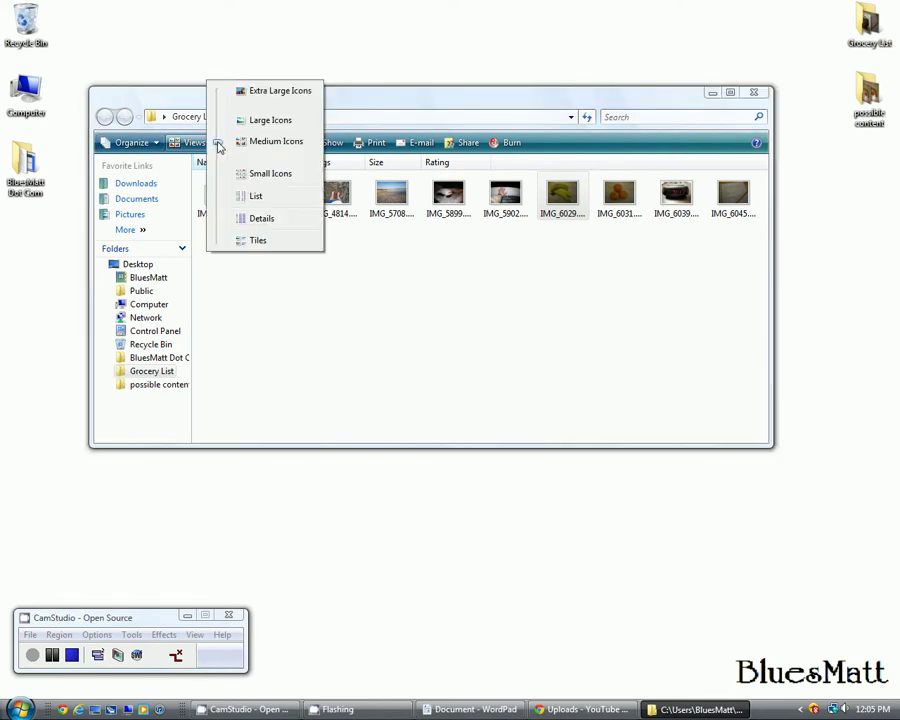
click(268, 121)
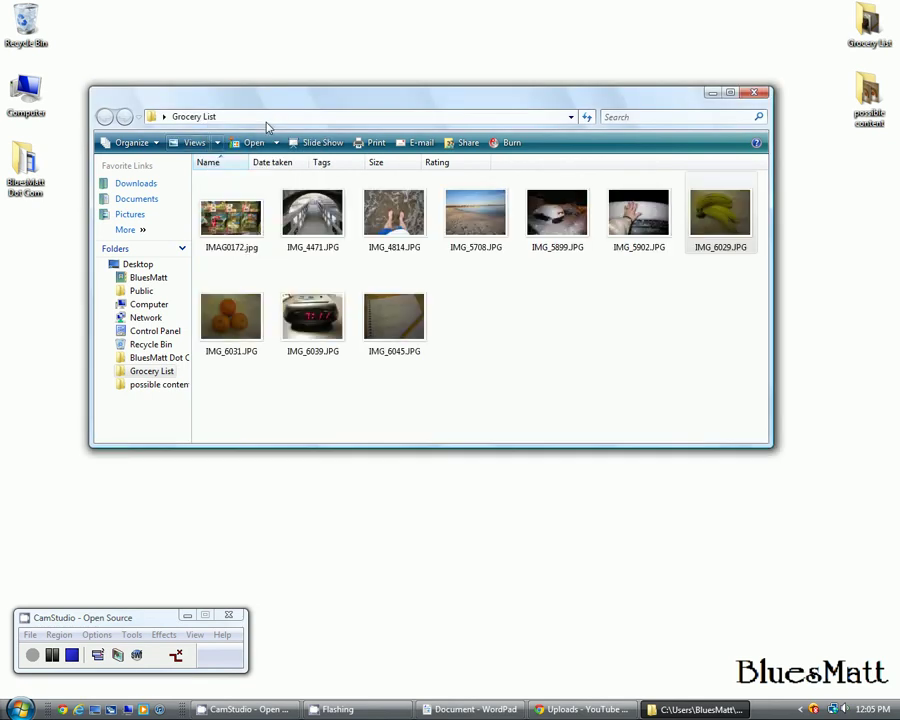
Display the photos as Extra Large Icons, and move the window up and make it taller to fit more of them.
click(218, 142)
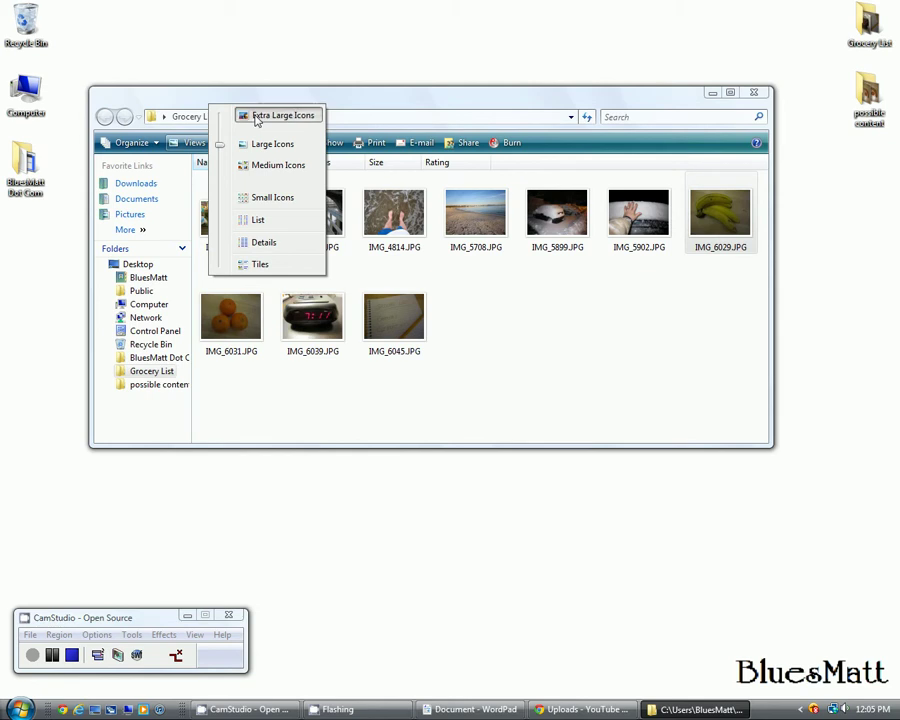
click(256, 117)
drag(759, 240, 760, 212)
drag(681, 103, 683, 51)
drag(455, 396, 449, 580)
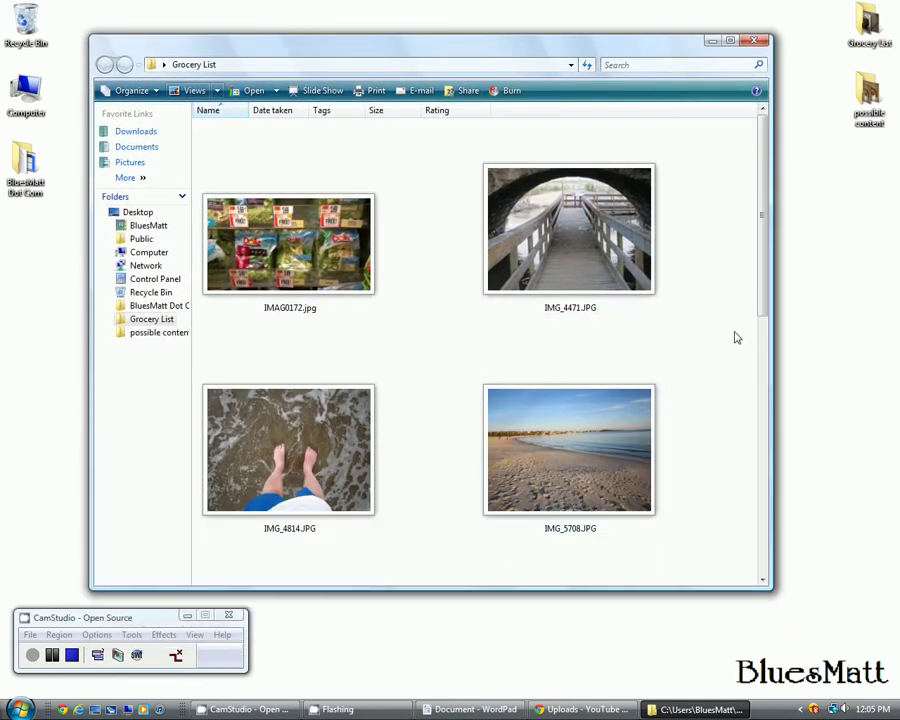
drag(764, 304, 751, 261)
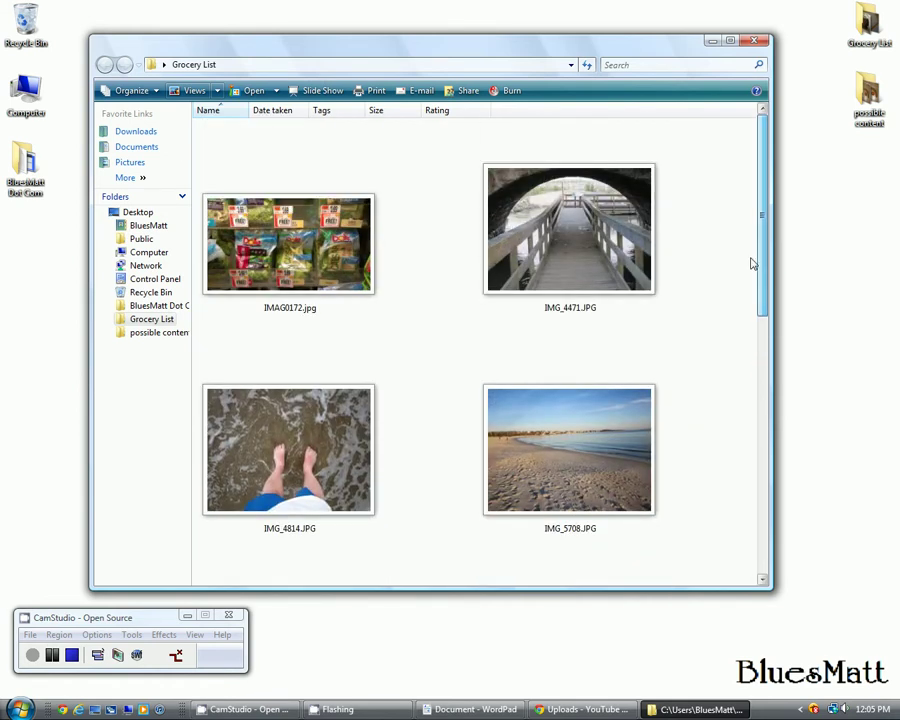
Hide the navigation pane to give the extra large photos more room, and bring the pane back.
click(156, 94)
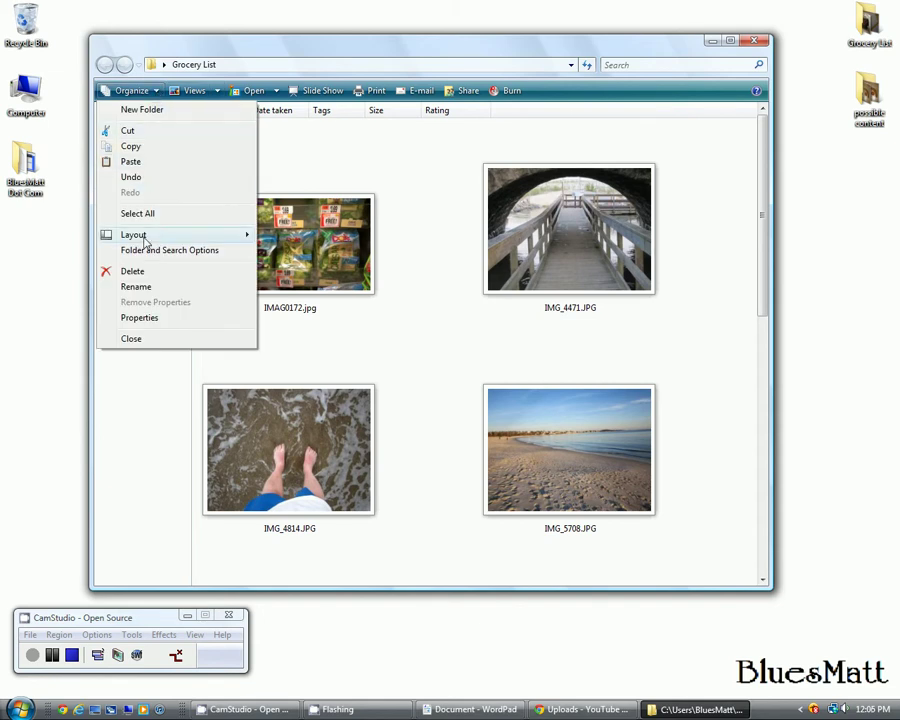
mouse_move(145, 238)
click(268, 288)
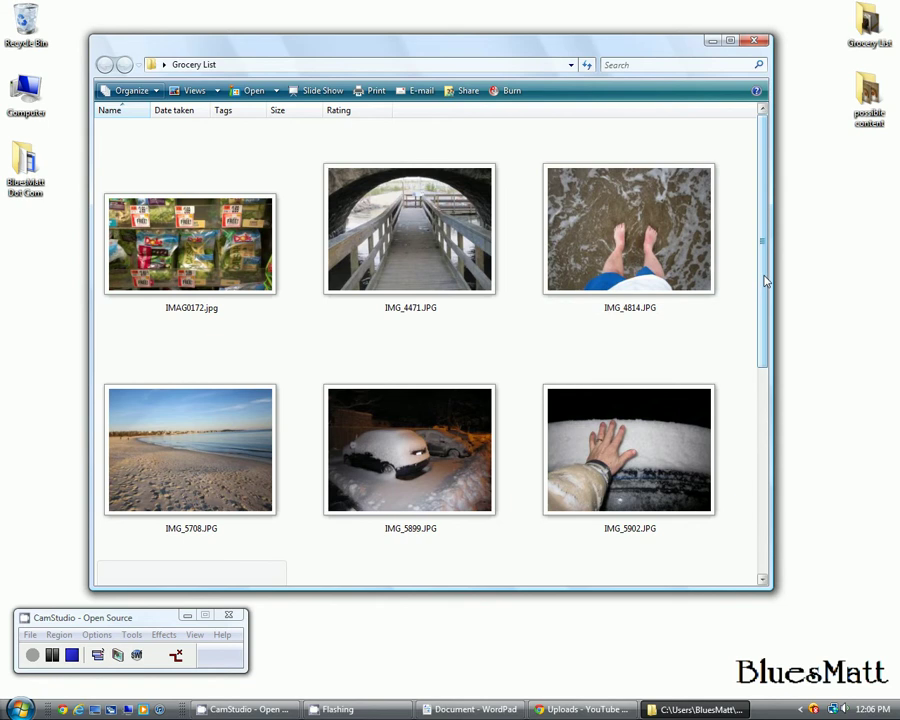
drag(765, 281, 780, 251)
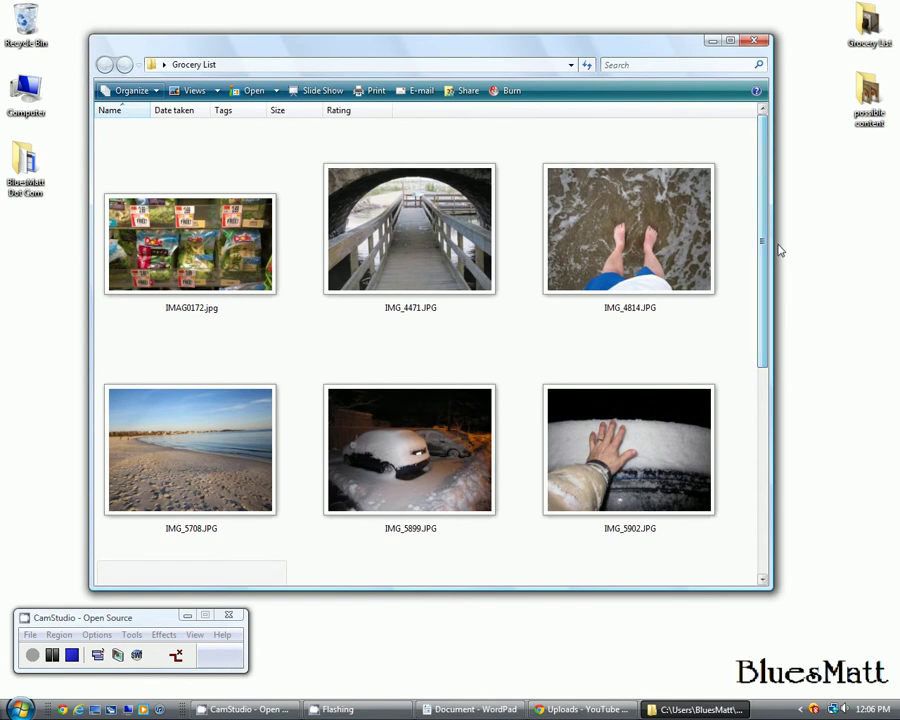
click(155, 92)
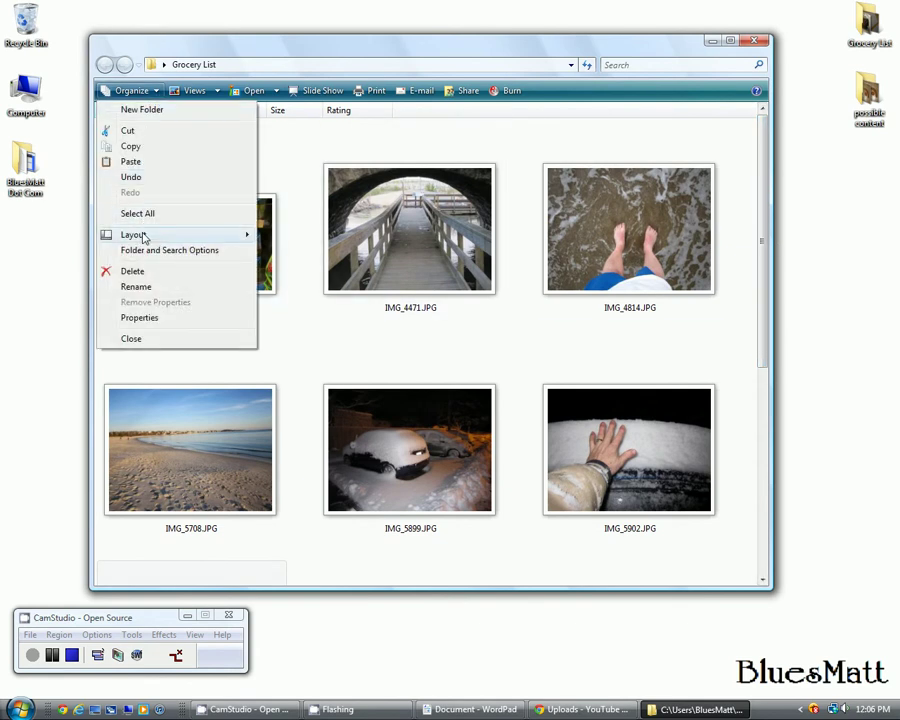
mouse_move(190, 236)
click(300, 287)
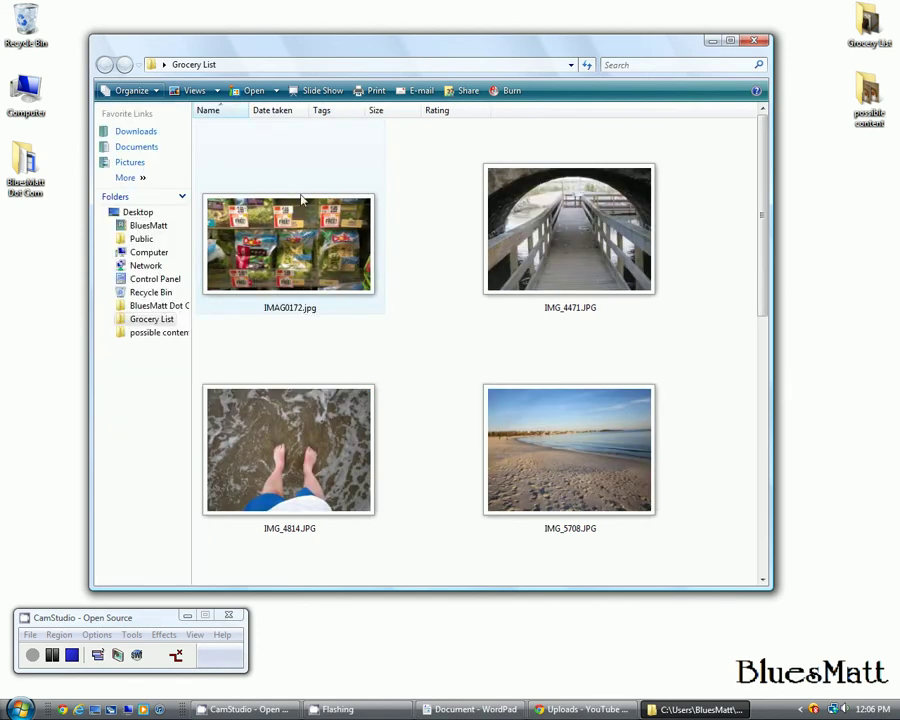
Display the Grocery List photos in List view.
click(219, 91)
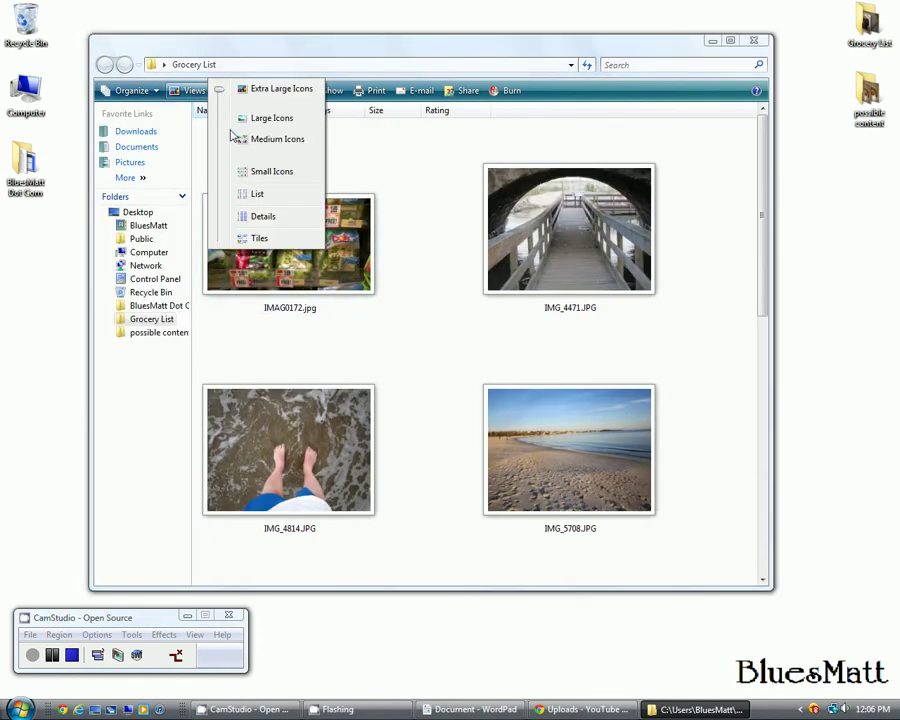
click(259, 196)
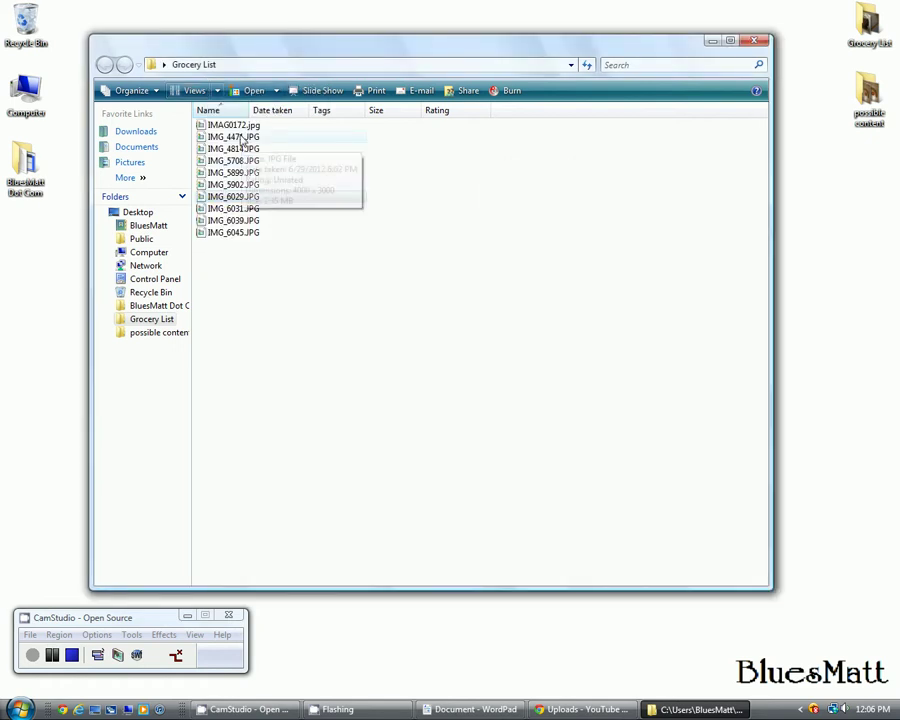
Show the photos in Details view with their dates and sizes, and return them to List view.
click(212, 91)
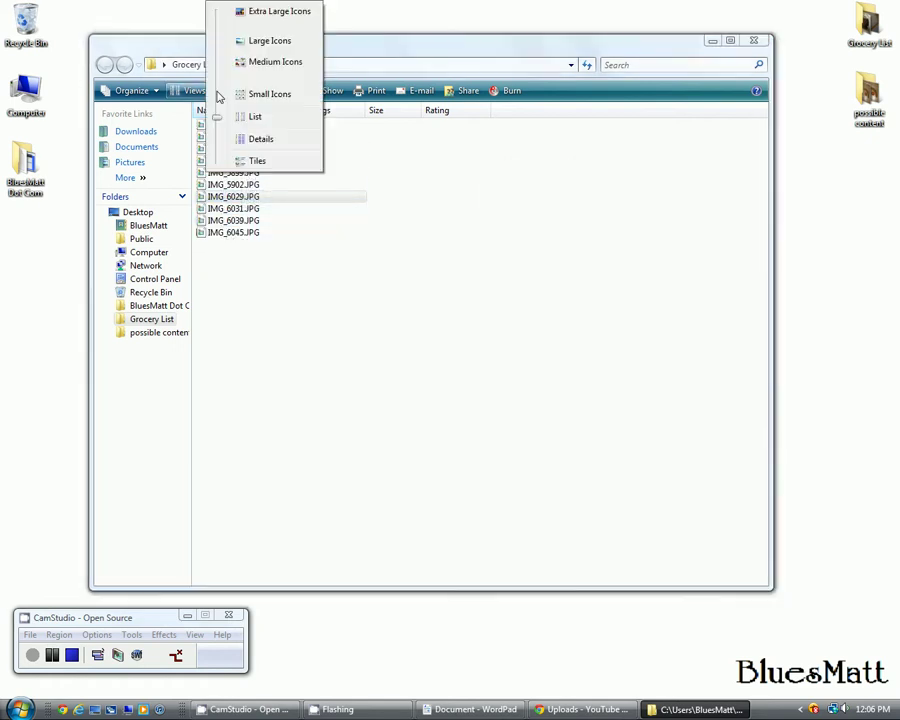
click(258, 139)
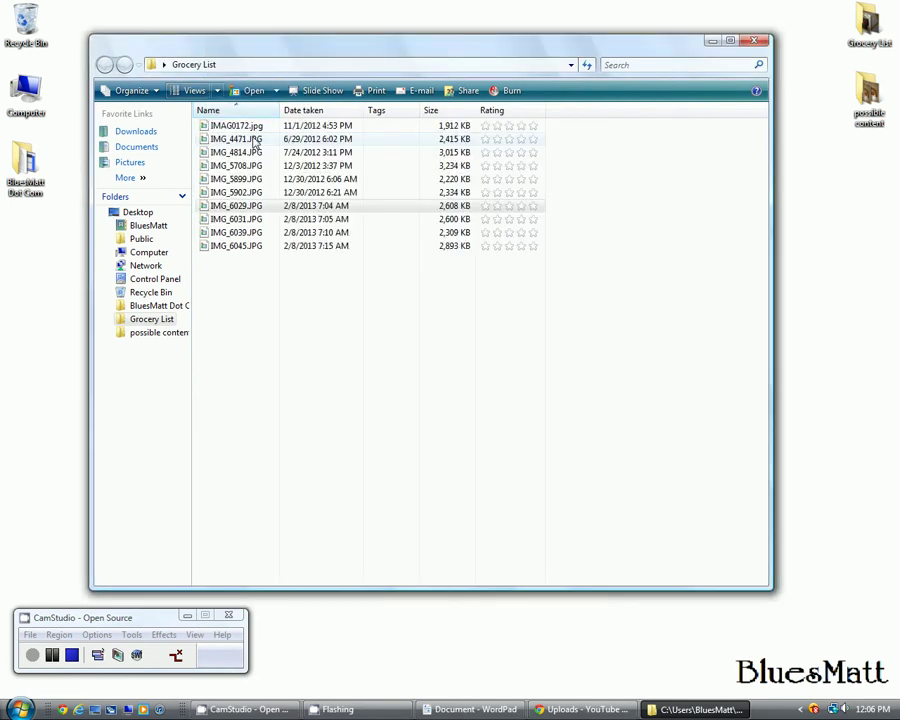
mouse_move(241, 196)
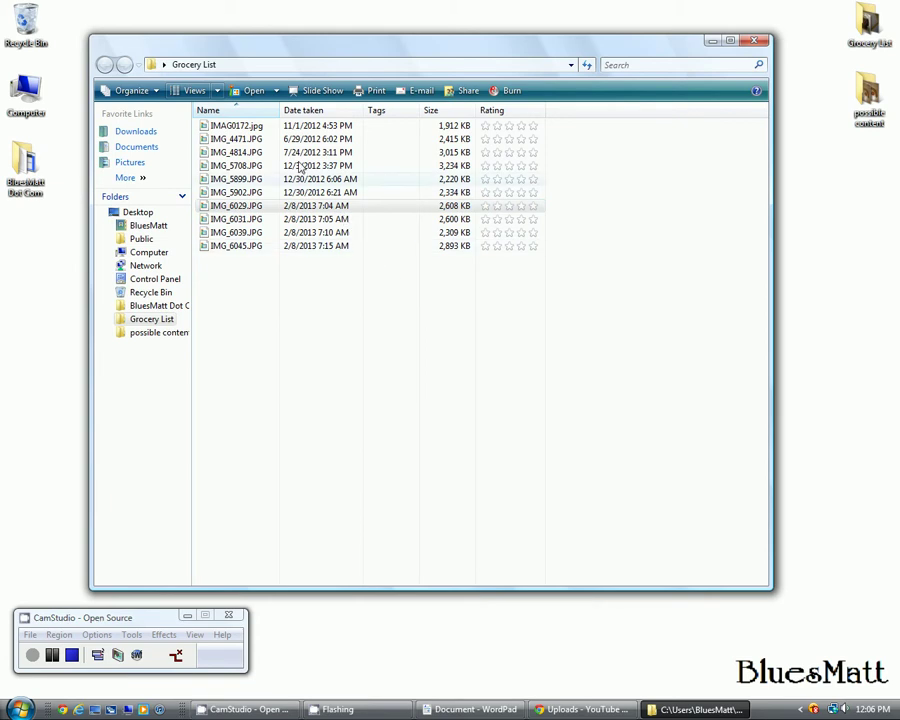
click(218, 92)
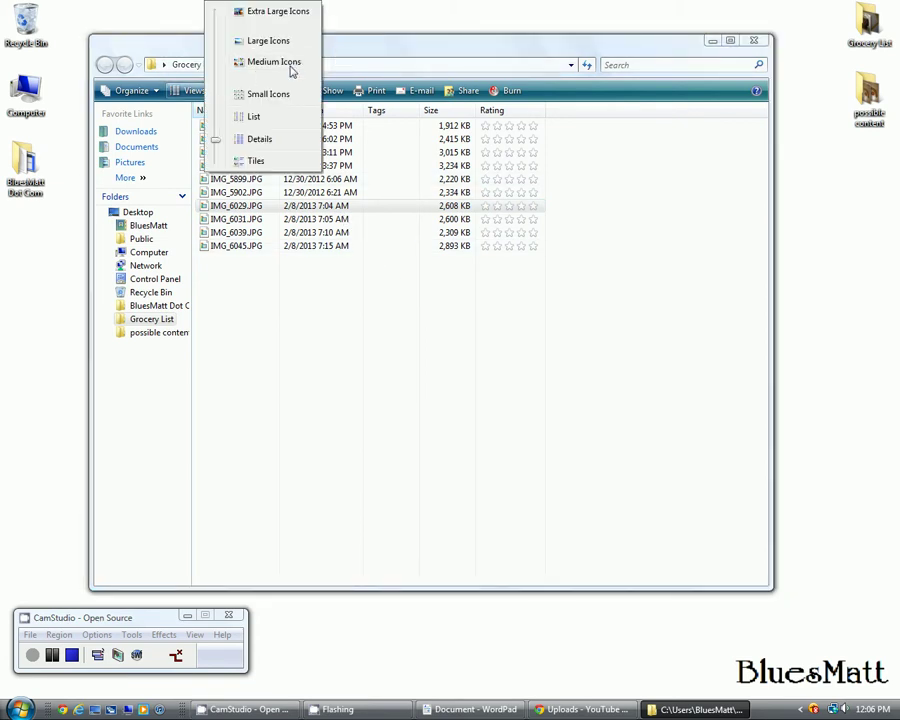
click(245, 116)
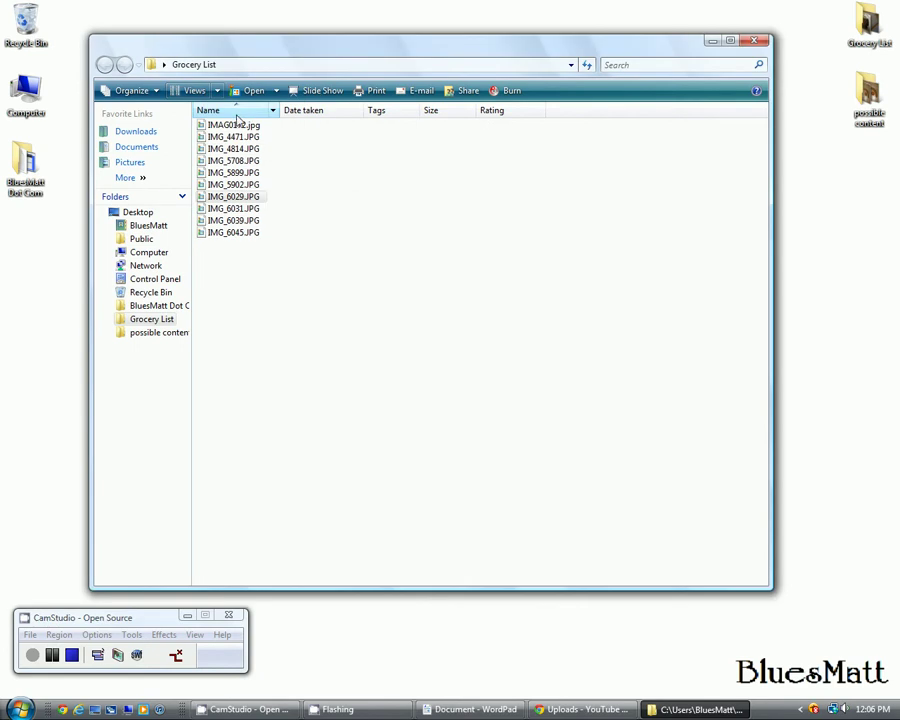
Hide the navigation pane and show the preview pane in the Grocery List window's layout.
click(136, 91)
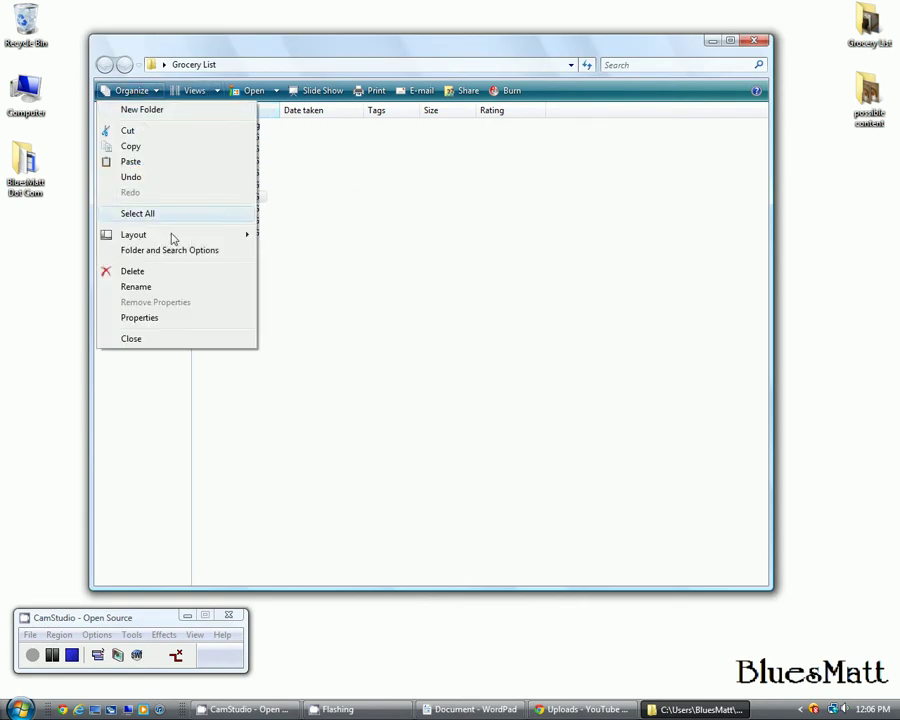
mouse_move(195, 238)
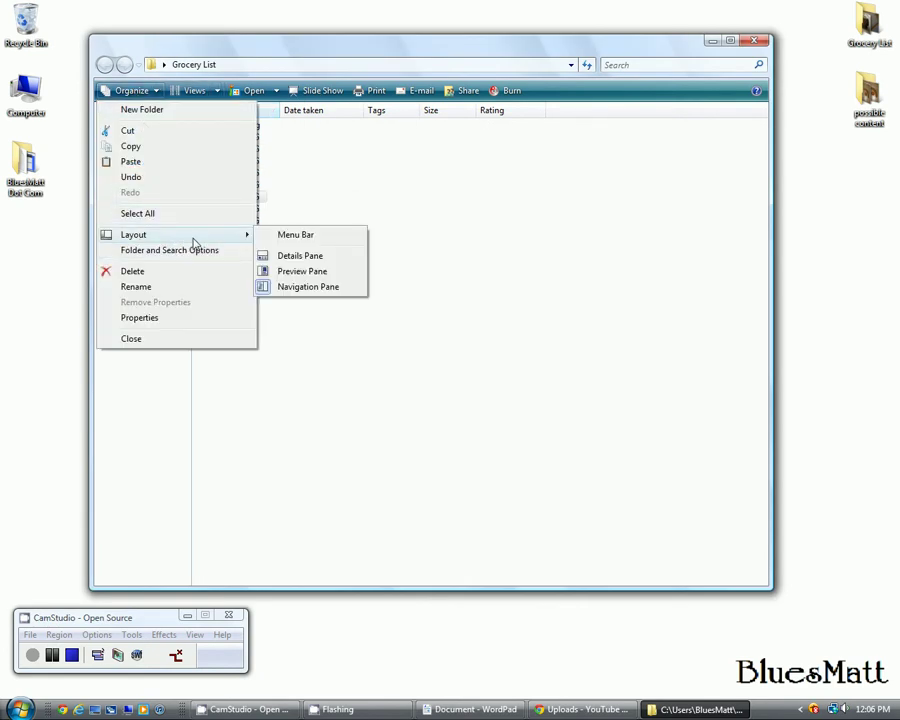
click(299, 288)
click(128, 91)
mouse_move(181, 240)
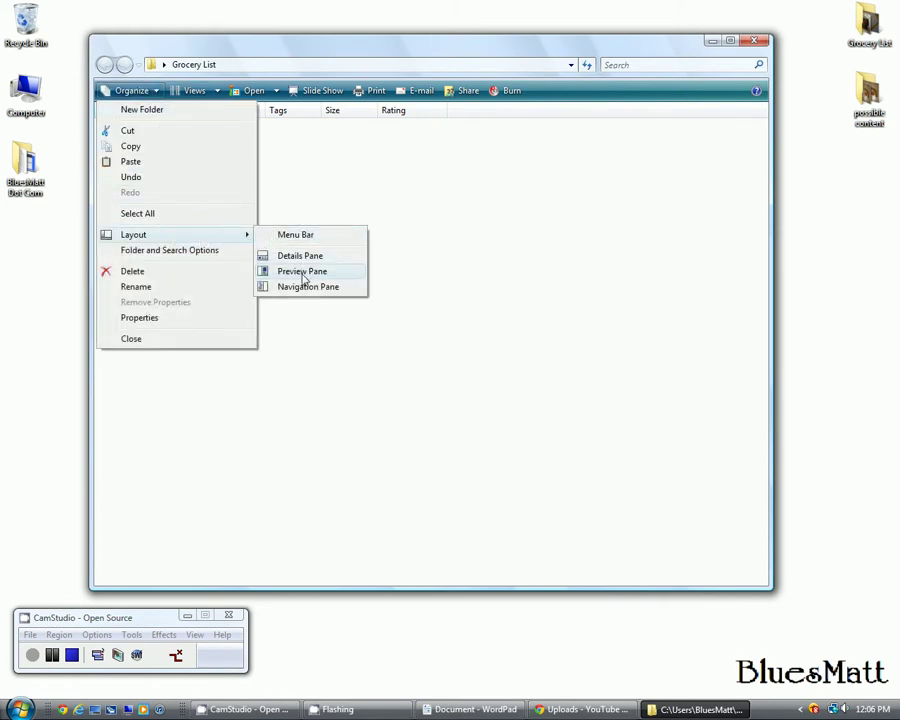
click(300, 271)
Preview IMAG0172.jpg, and widen both the window and the preview pane to enlarge the displayed photo.
click(140, 125)
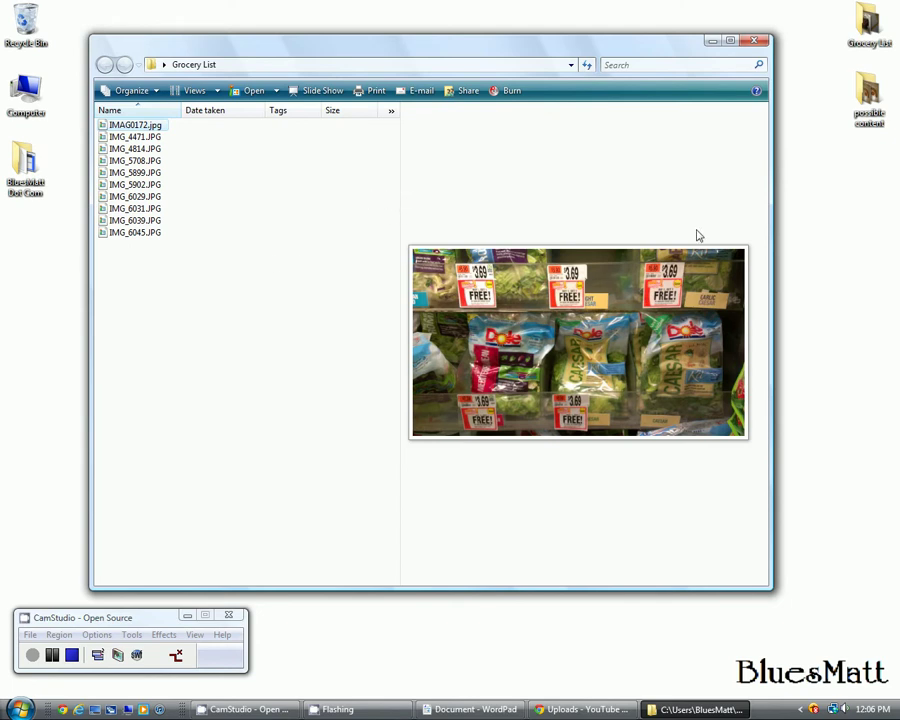
drag(773, 215, 846, 214)
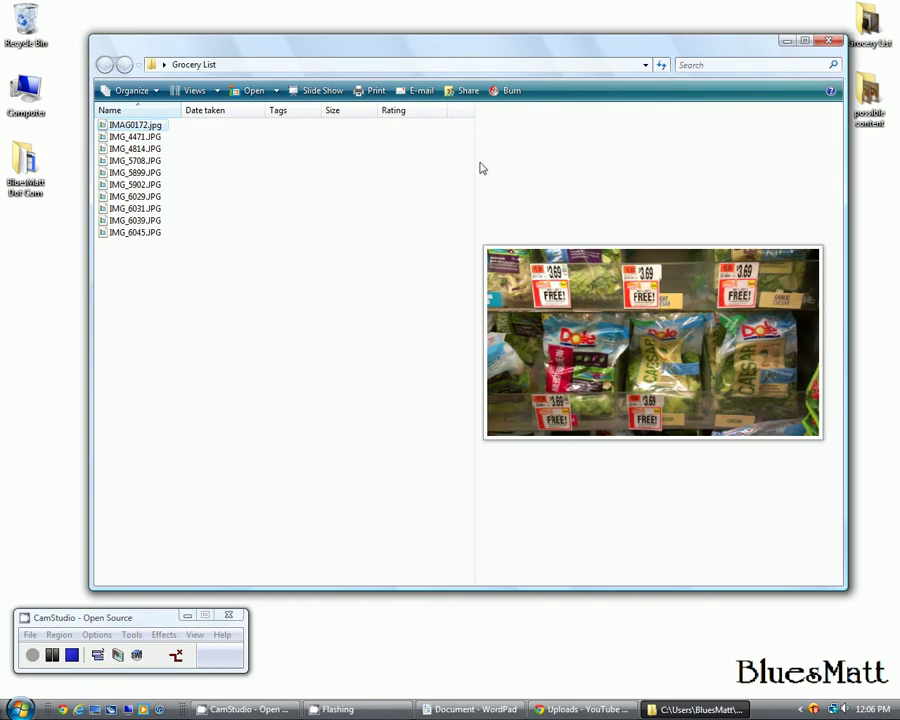
drag(477, 162, 305, 157)
View IMG_4471.JPG and return to IMAG0172.jpg in the enlarged preview pane.
key(F2)
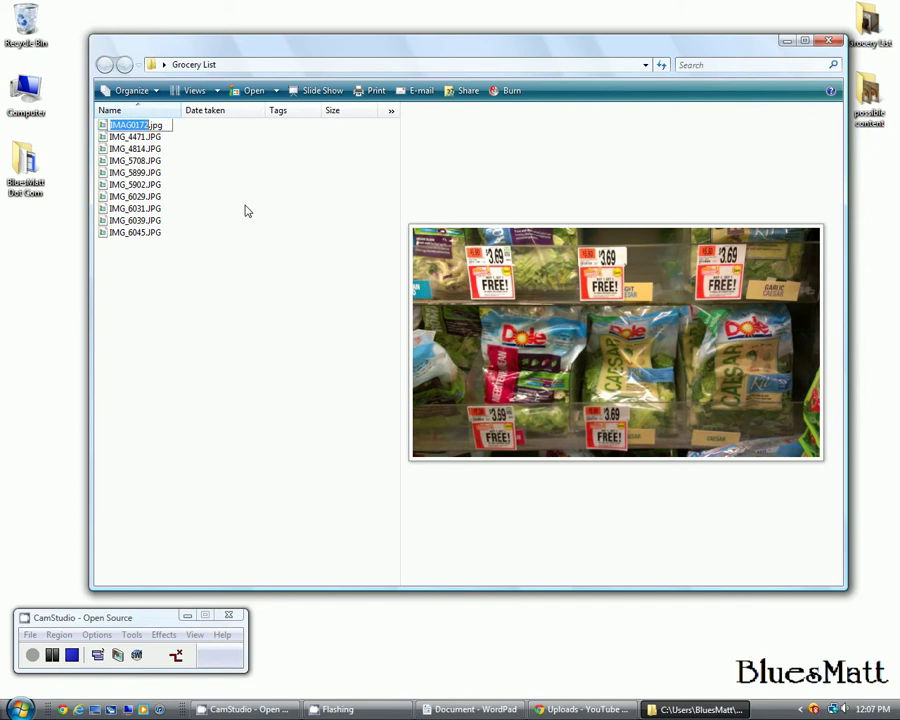
key(Right)
click(147, 137)
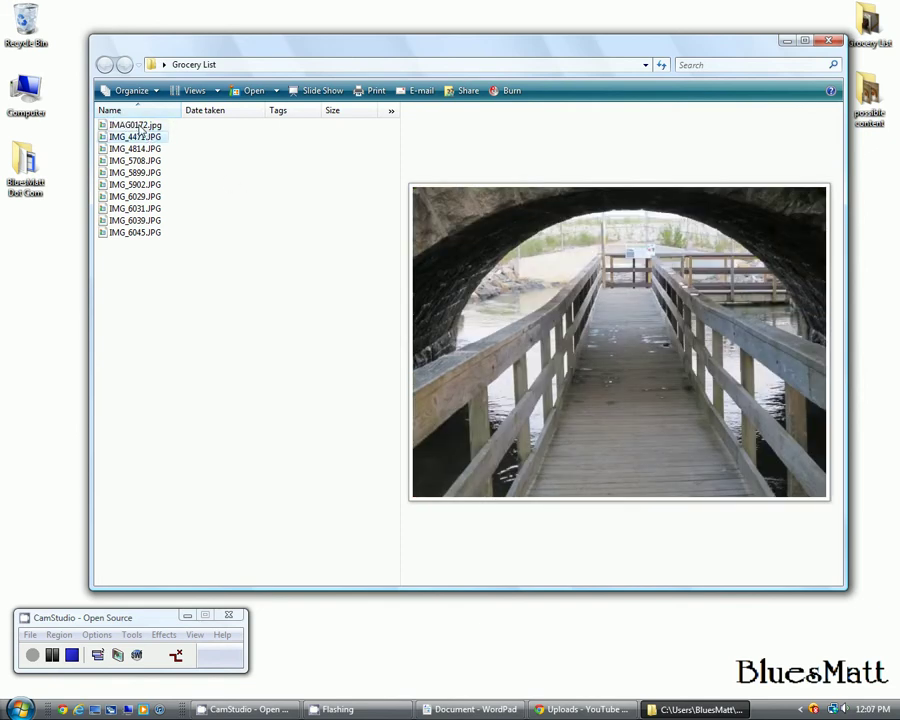
click(142, 126)
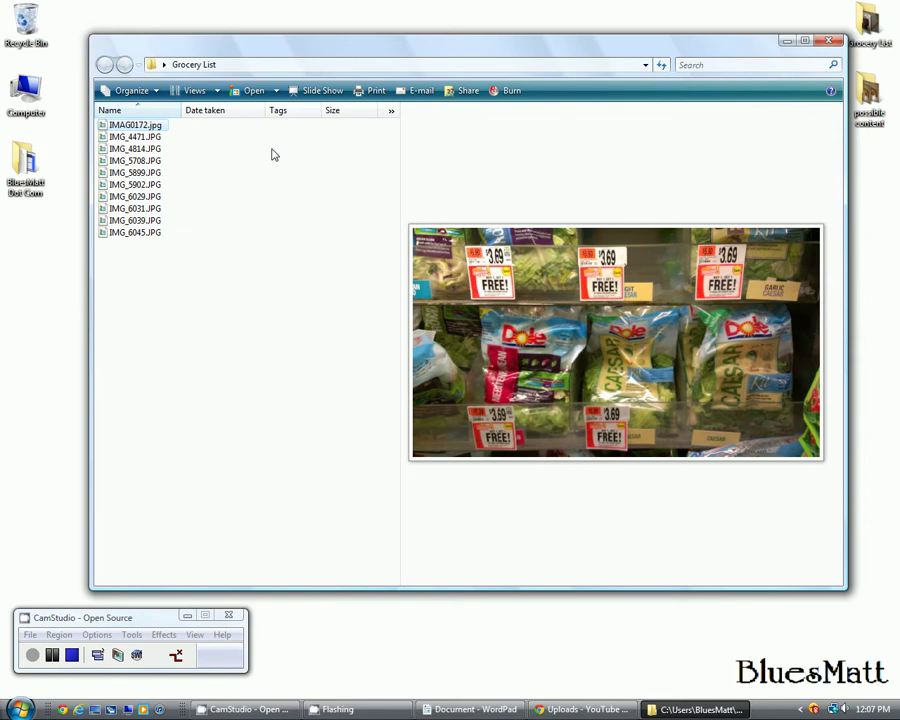
Step down through the file list one photo at a time to IMG_6045.JPG, viewing each in the preview pane.
key(Down)
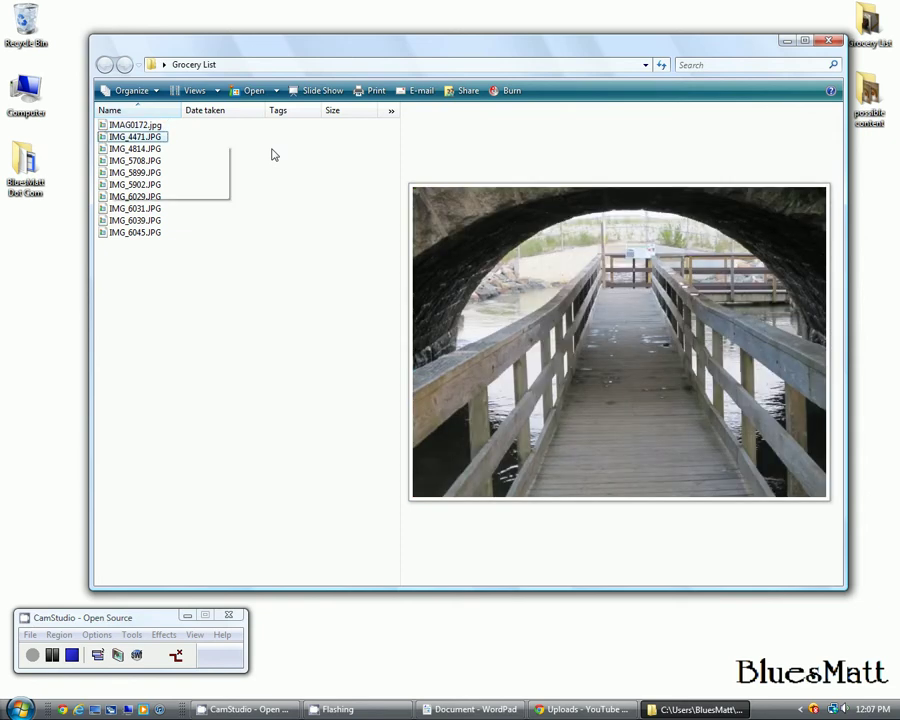
key(Down)
key(Down)
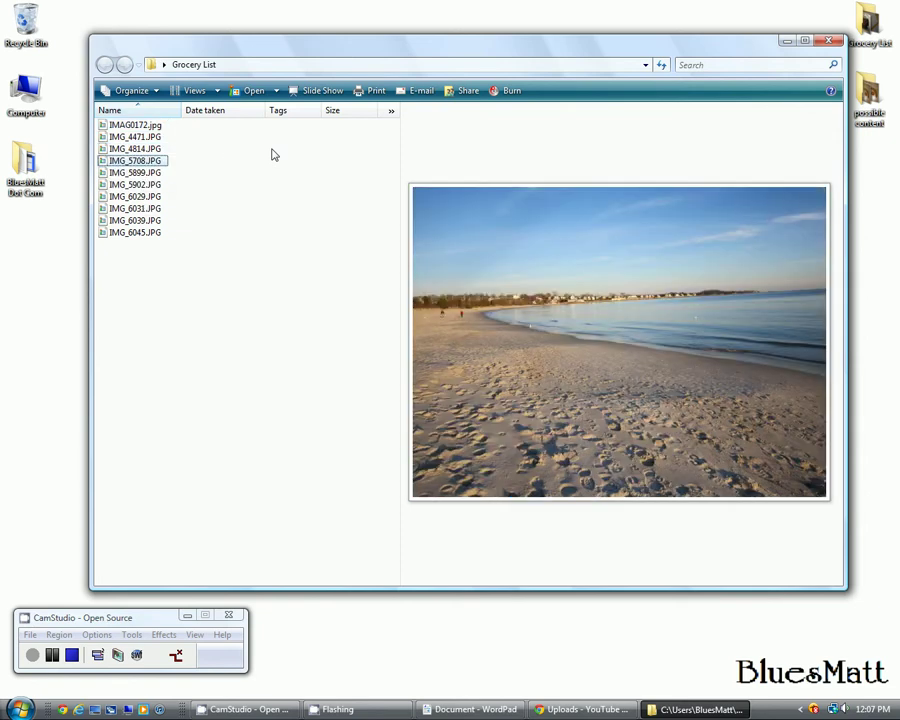
key(Down)
key(Down)
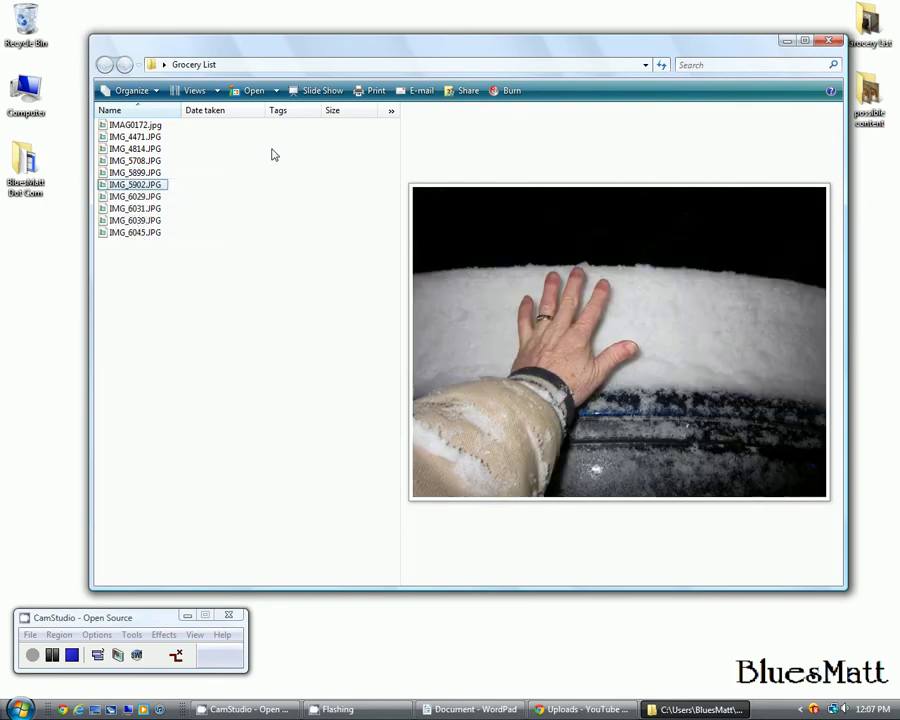
key(Down)
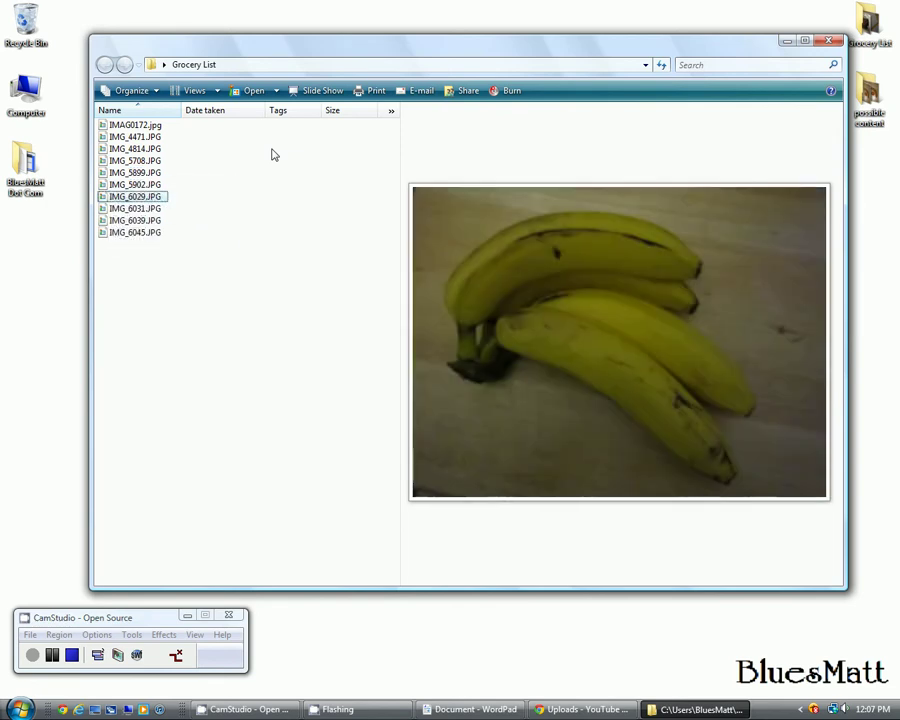
key(Down)
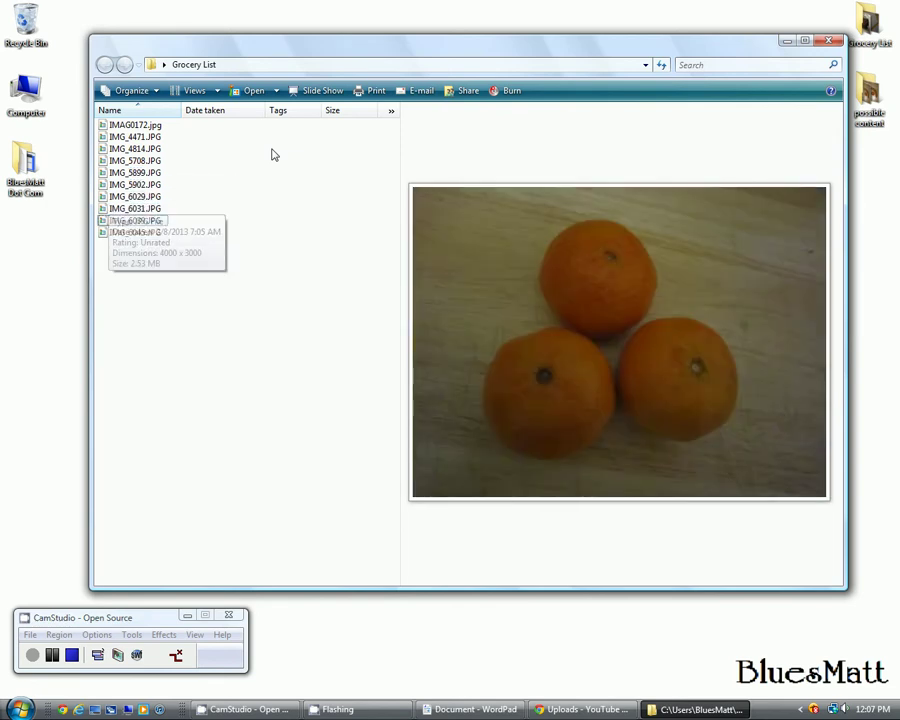
key(Down)
key(Down)
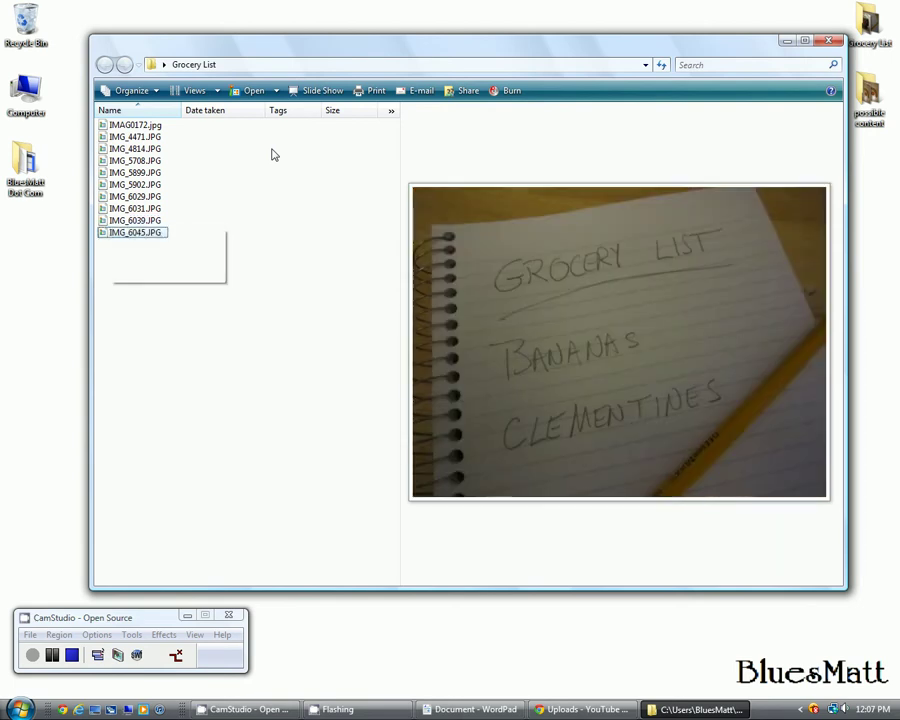
Step back up through the file list to IMAG0172.jpg, viewing the photos in the preview pane.
key(Up)
key(Up)
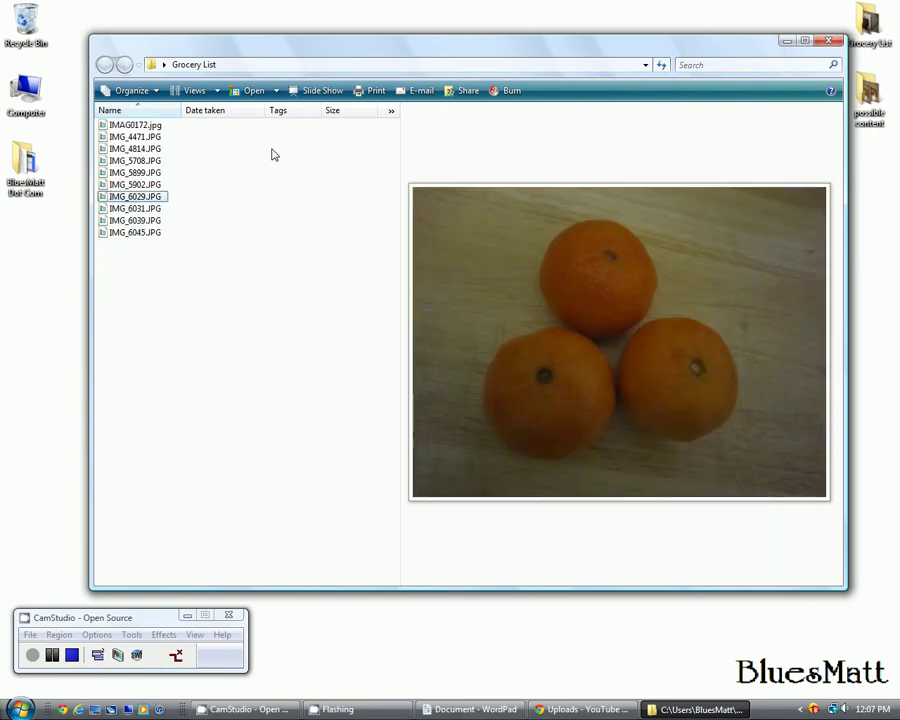
key(Up)
key(Up)
key(Up)
key(Up)
key(Up)
key(Up)
key(Up)
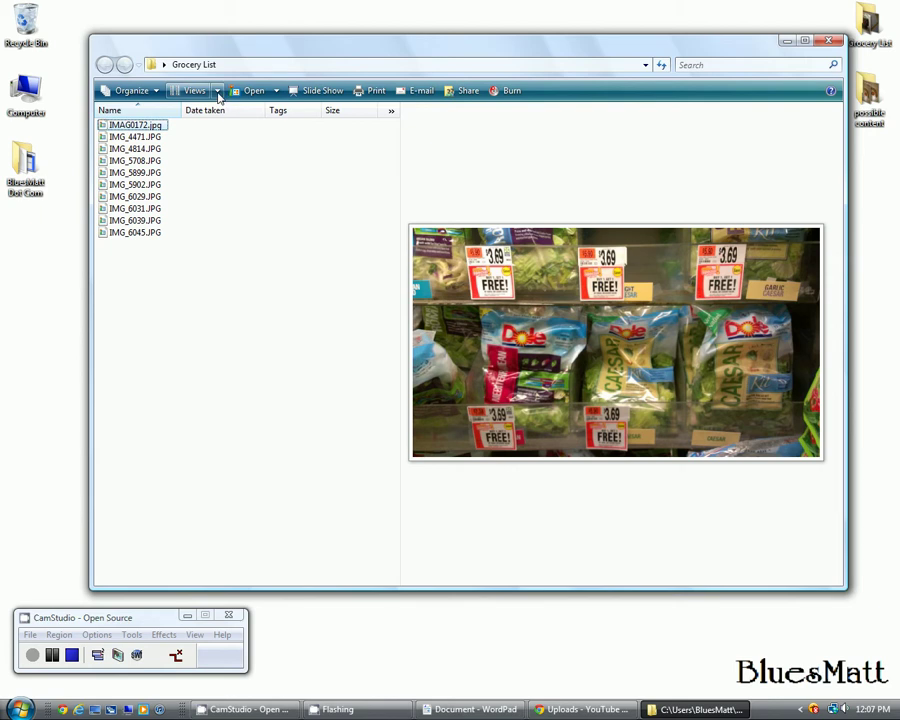
Bring back the navigation pane alongside the file list and preview pane.
click(160, 92)
mouse_move(187, 239)
click(297, 287)
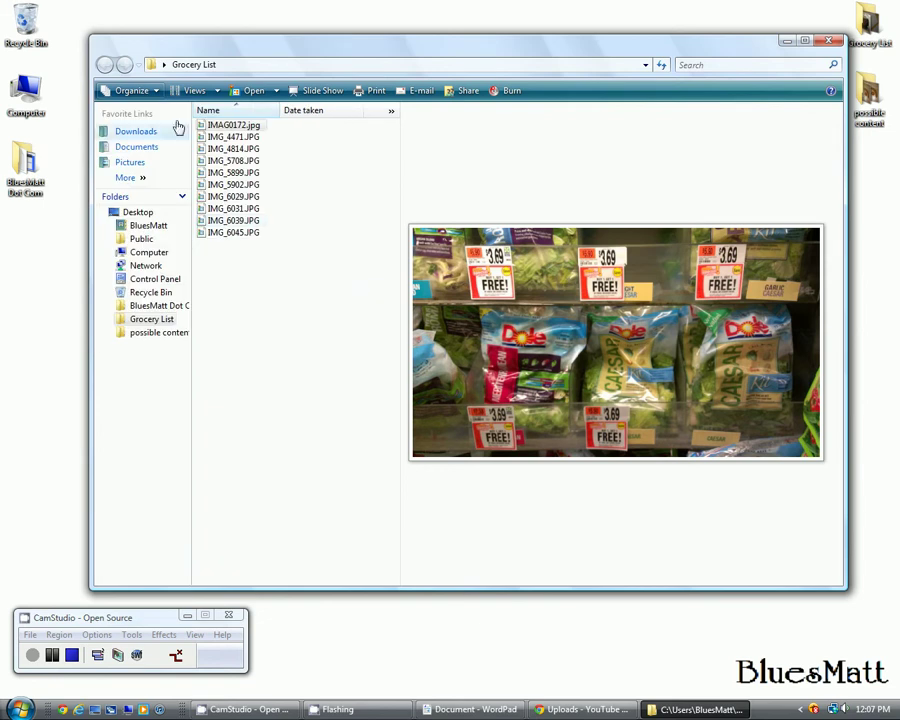
Hide the preview pane in the Grocery List folder window while keeping the navigation pane.
click(158, 93)
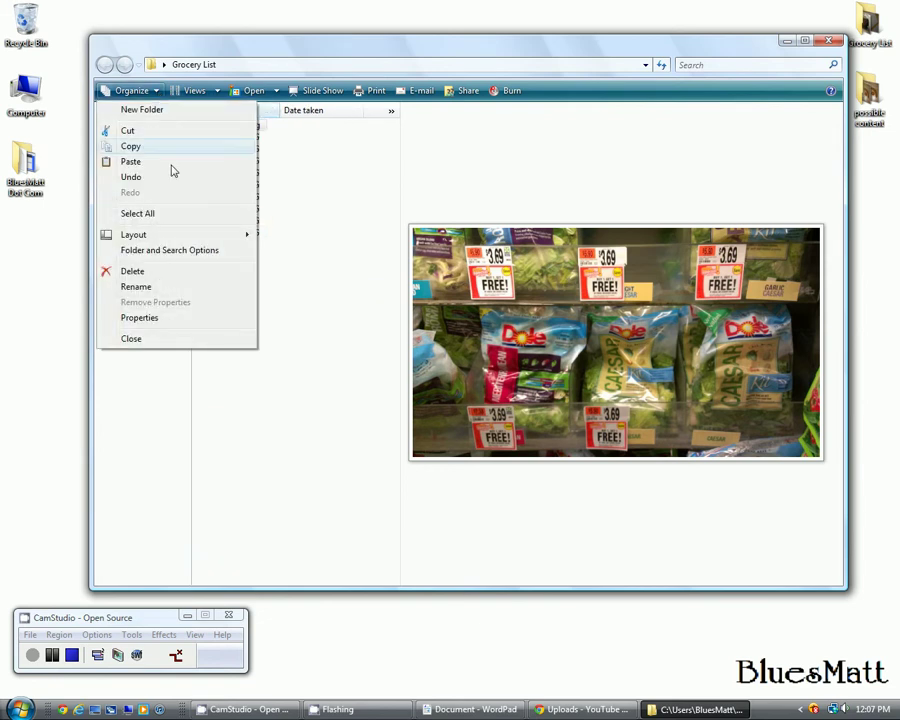
mouse_move(248, 238)
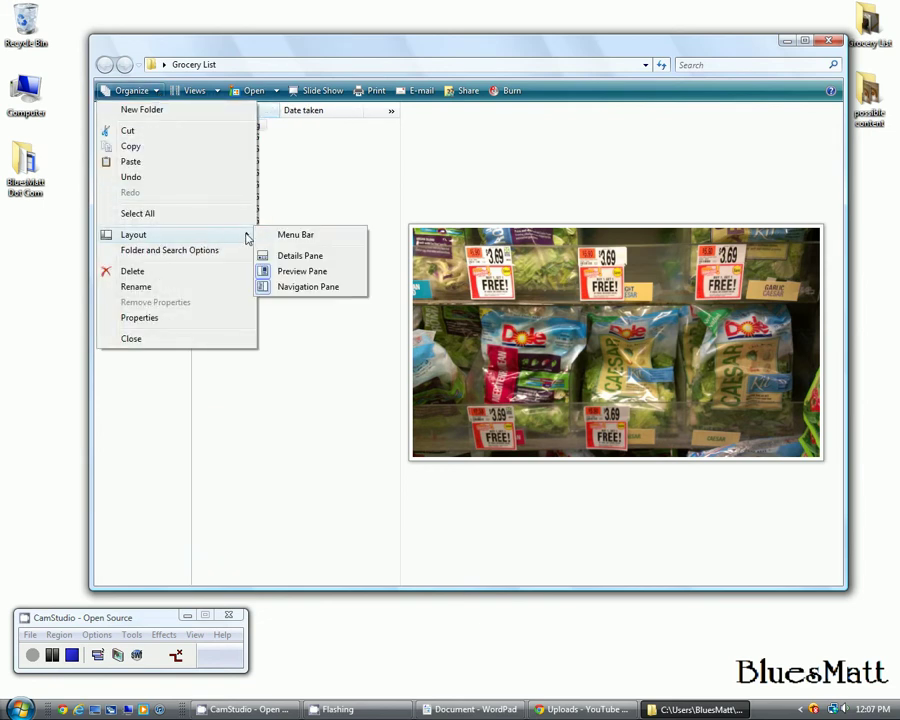
click(298, 274)
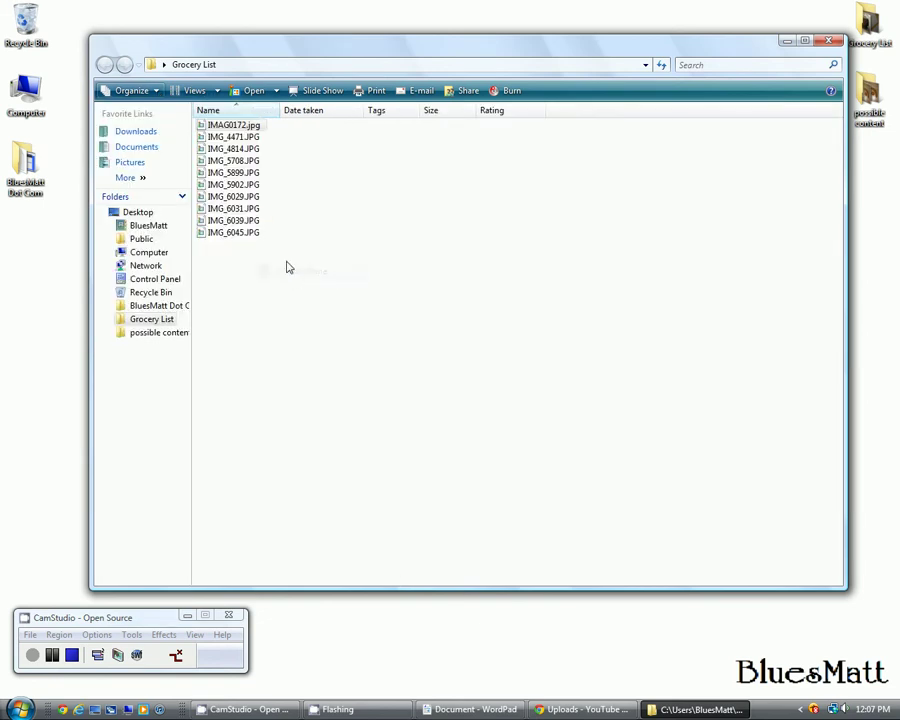
Show the Grocery List photos as Medium Icons and move the folder window slightly up and to the left on the desktop.
click(216, 94)
click(227, 64)
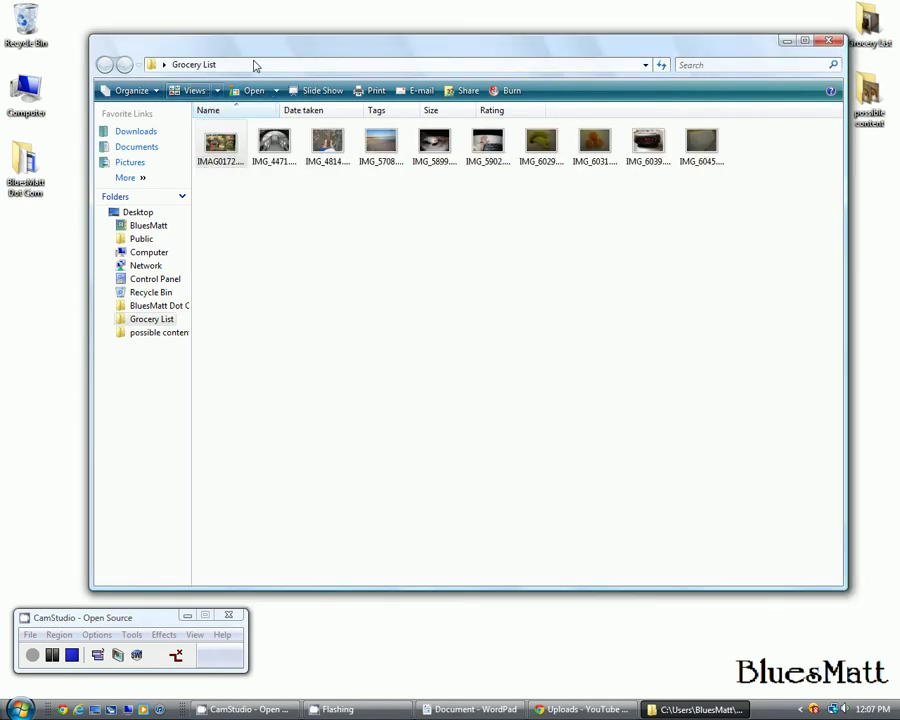
drag(332, 52, 311, 34)
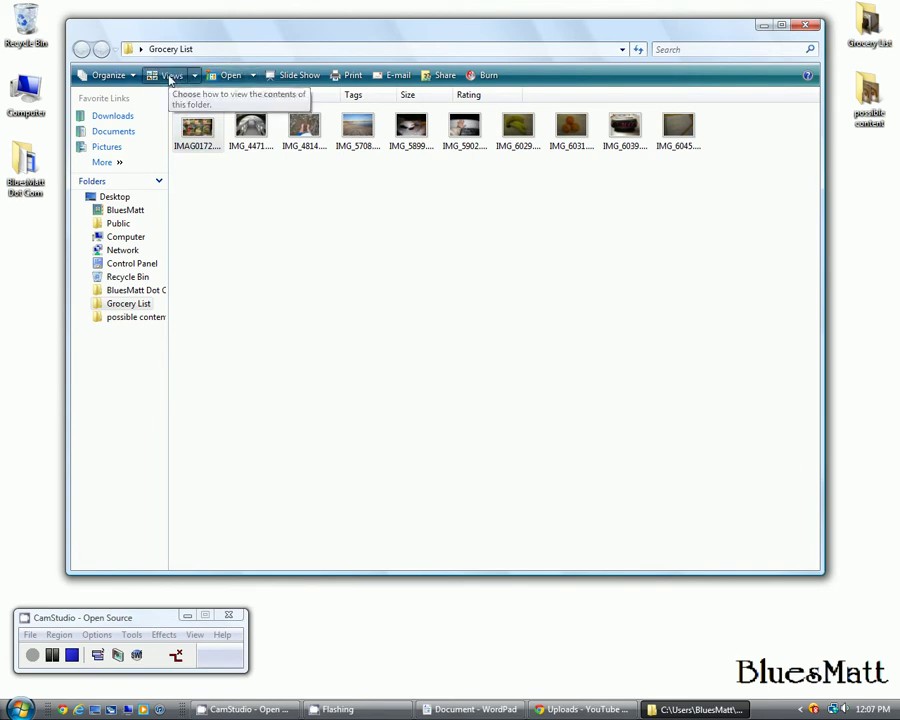
Cycle the photos' view style through List, Details and Tiles to Large Icons.
click(170, 80)
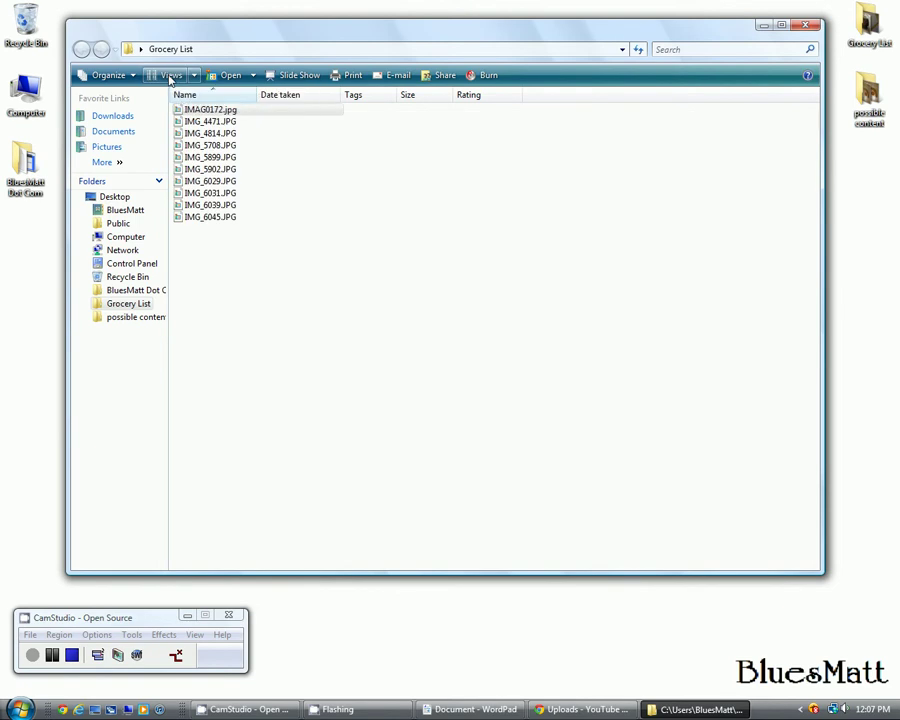
click(170, 80)
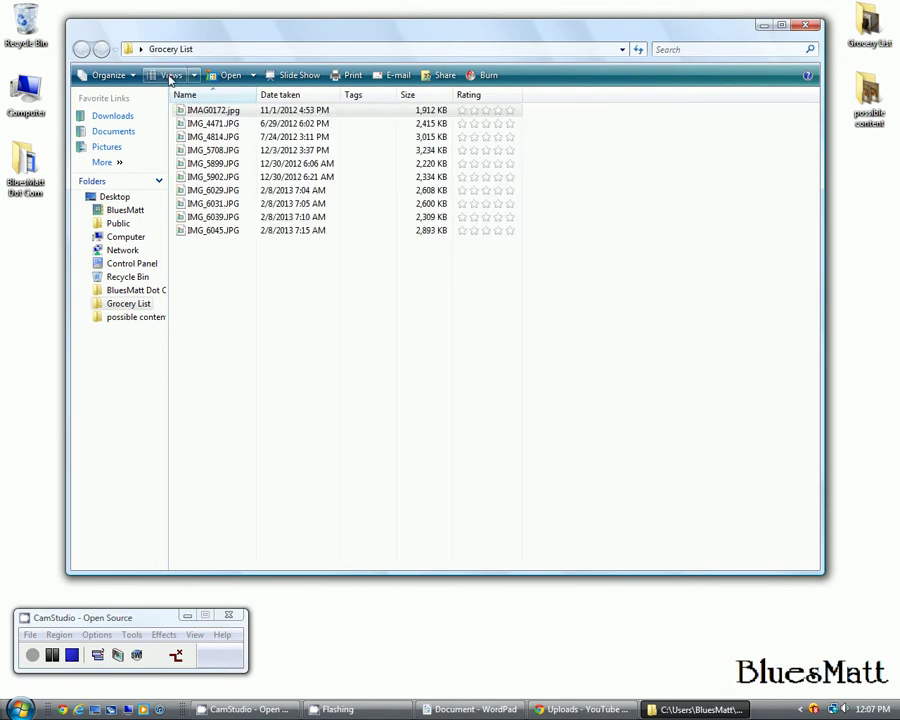
click(170, 80)
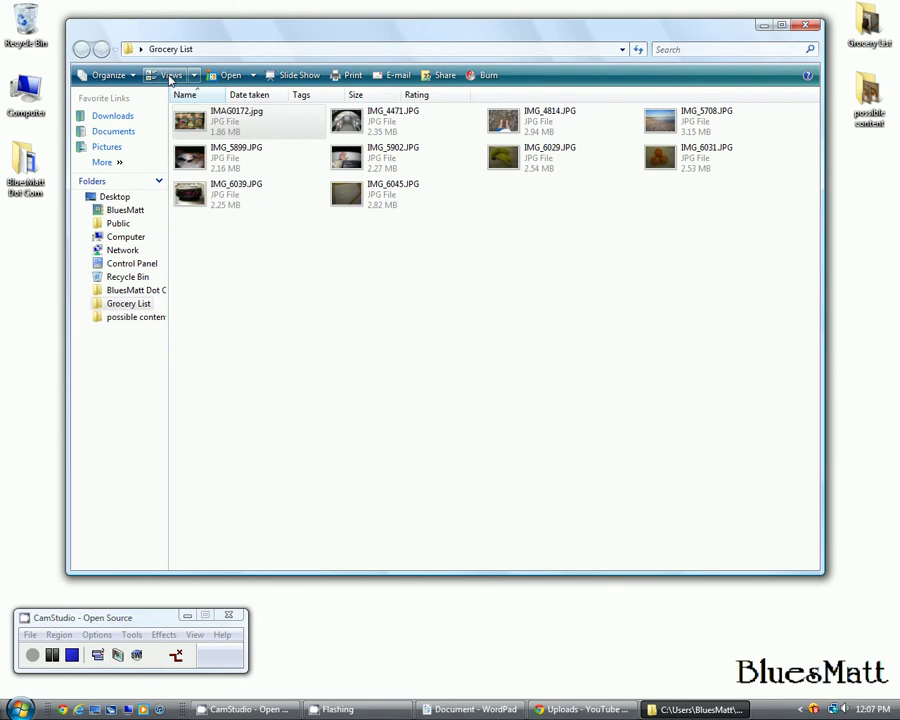
click(170, 80)
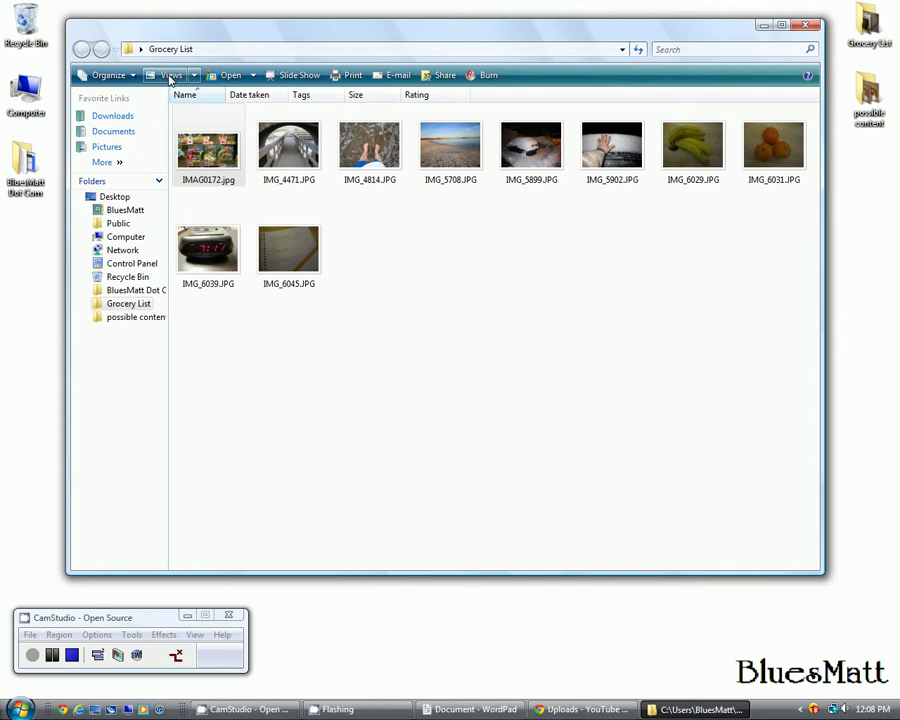
Run through the List, Details, Tiles and Large Icons views three more times, ending on Large Icons.
click(170, 80)
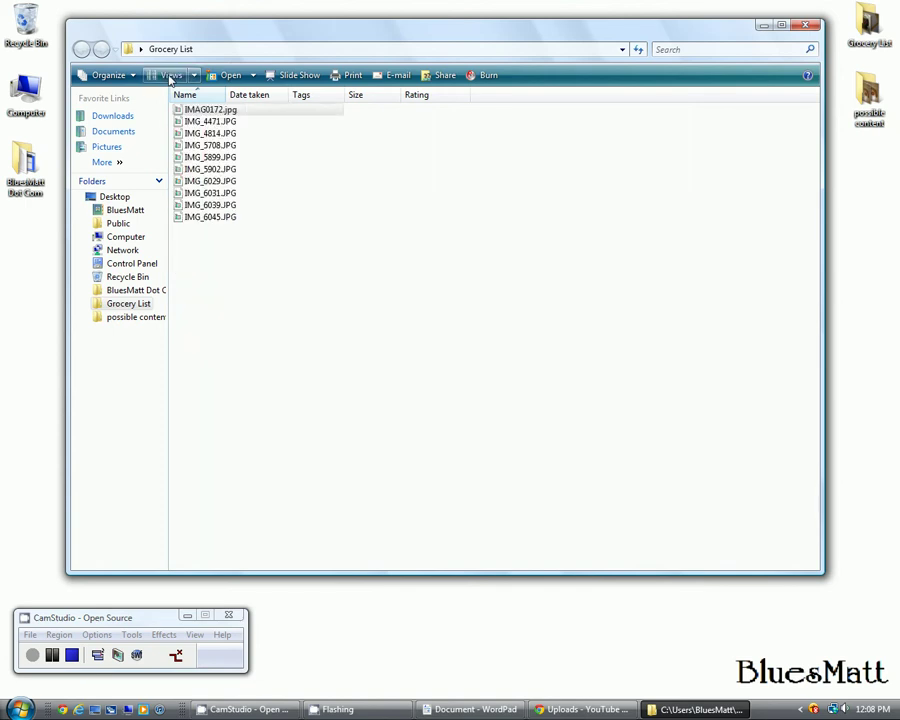
click(170, 80)
click(170, 80)
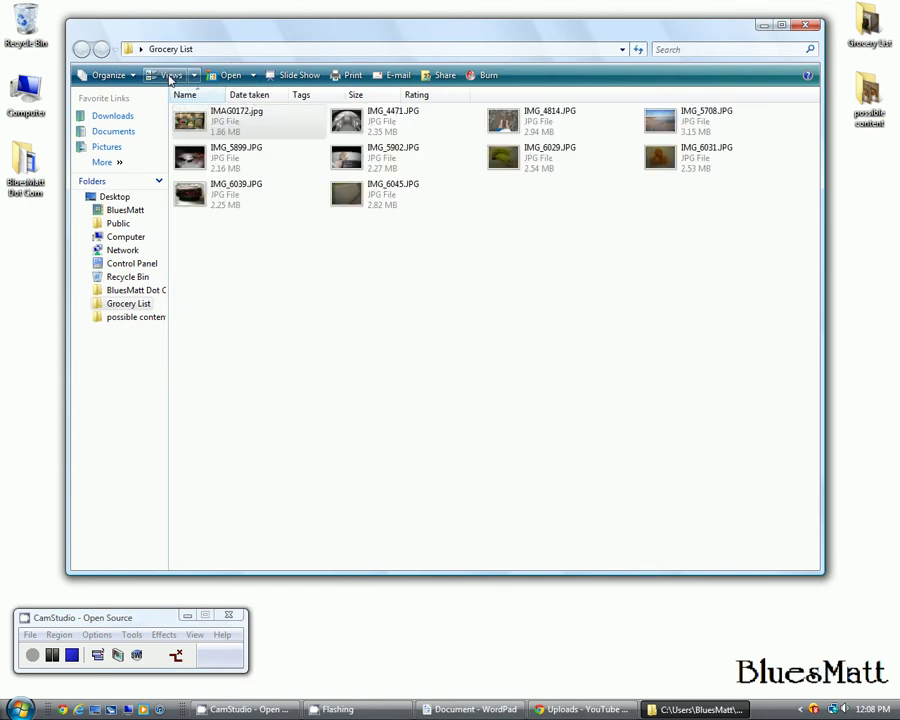
click(170, 80)
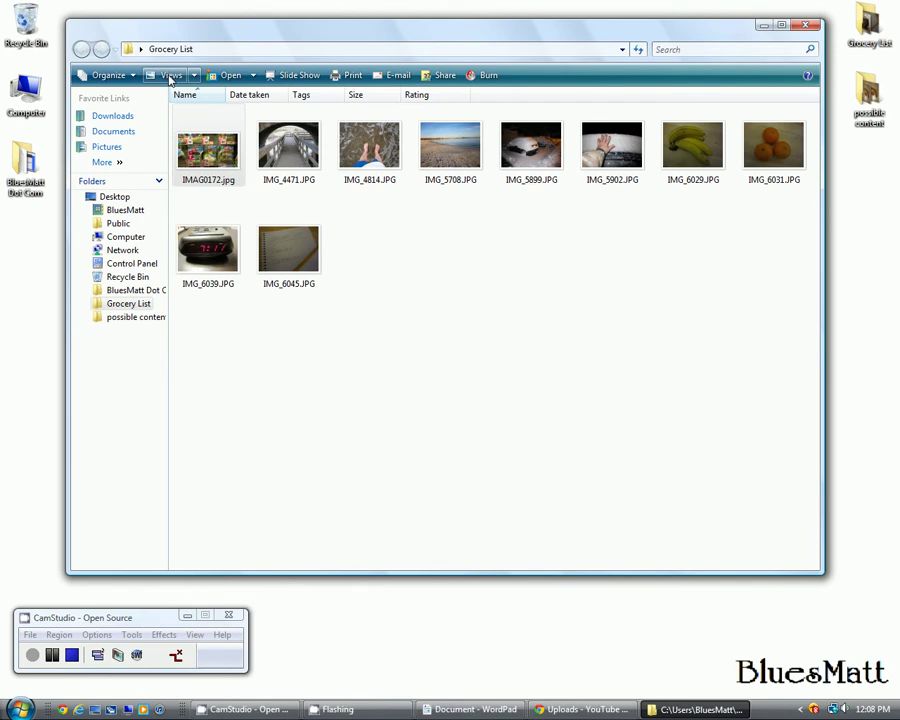
click(170, 80)
click(170, 80)
click(170, 80)
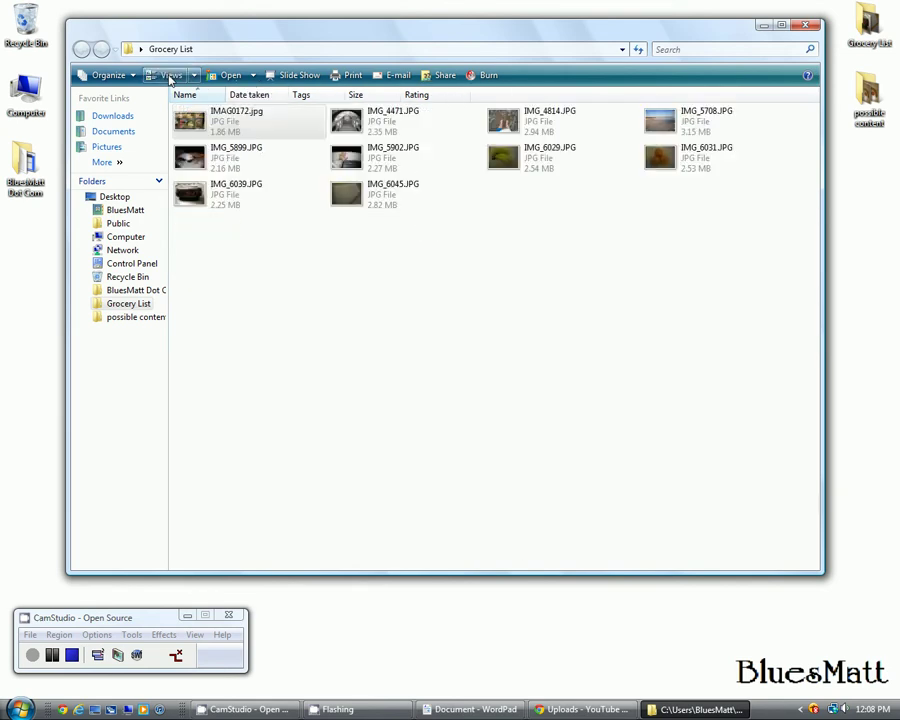
click(170, 80)
click(170, 80)
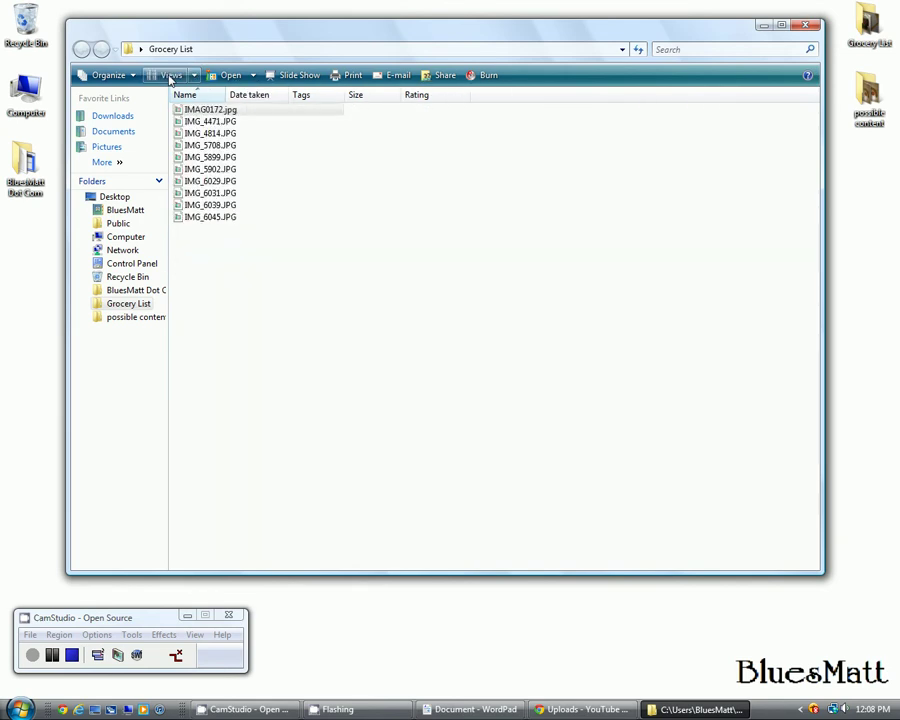
click(170, 80)
click(170, 80)
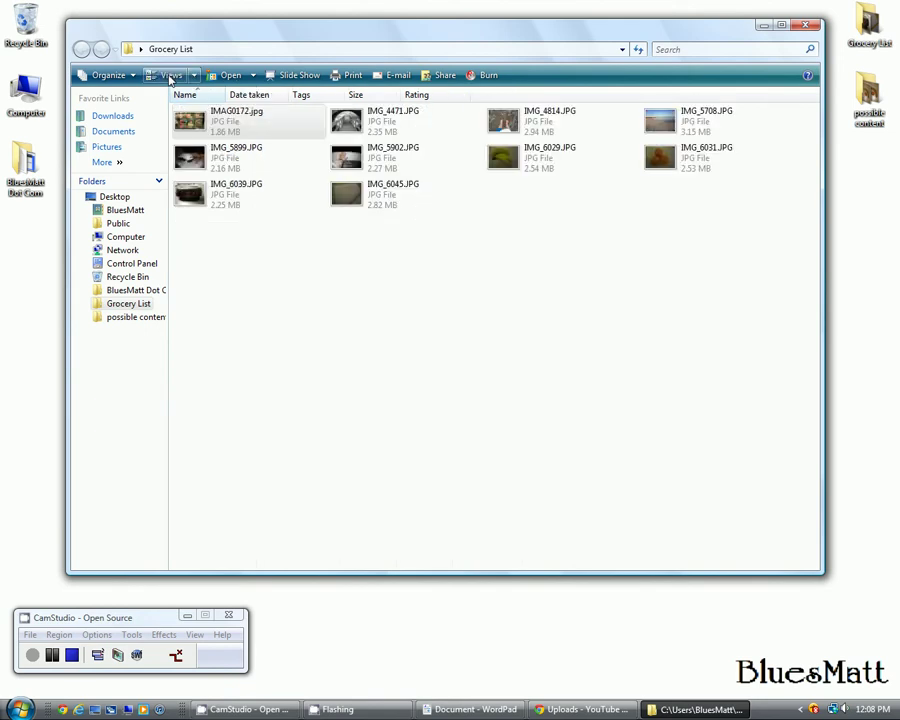
click(170, 80)
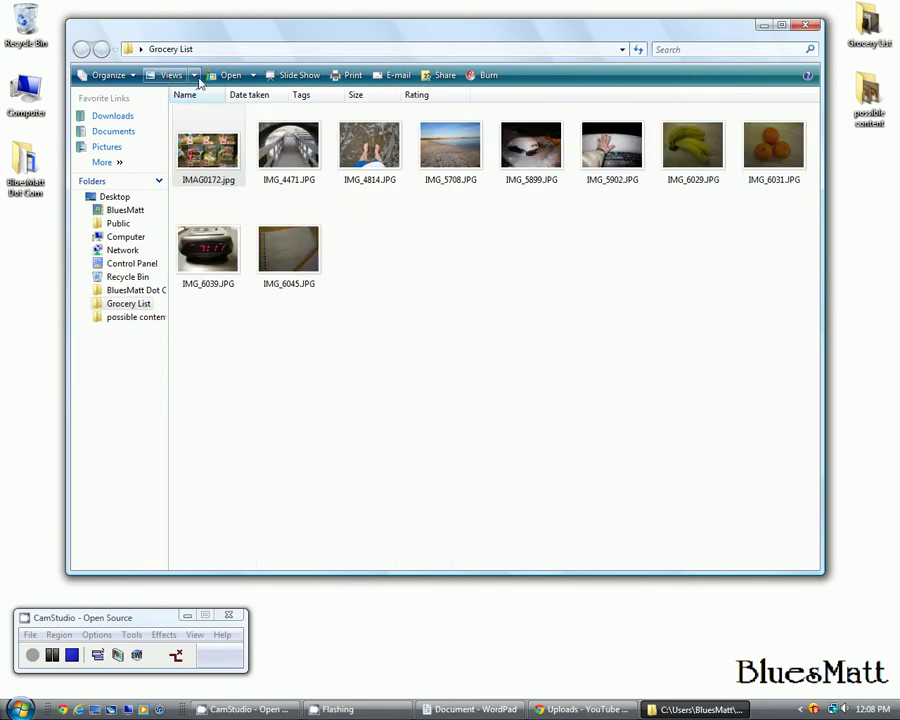
Choose Tiles directly from the available view styles and advance the view back to Large Icons.
click(195, 79)
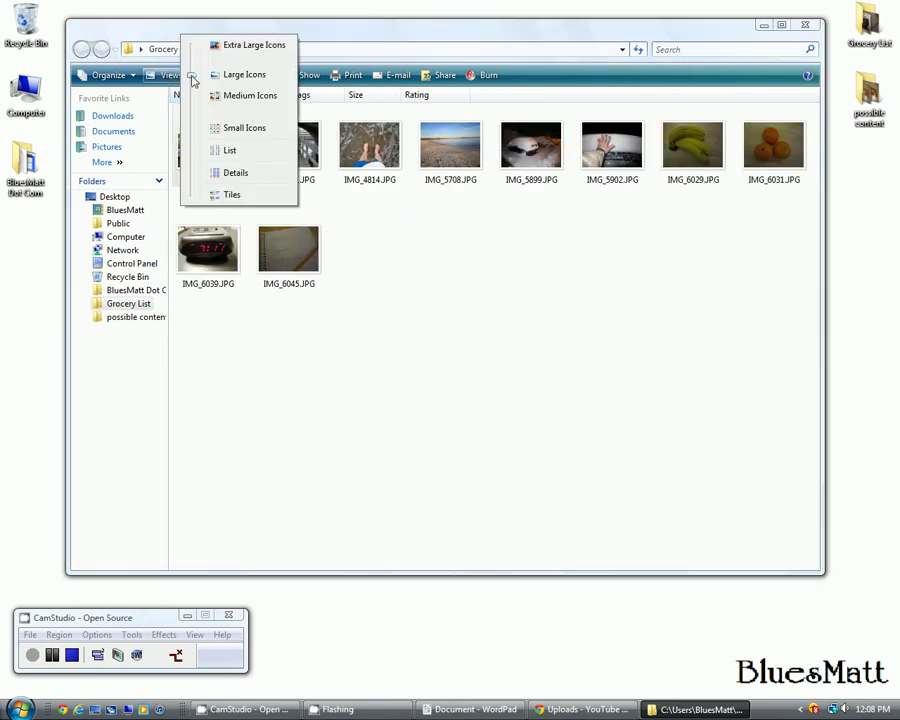
click(232, 195)
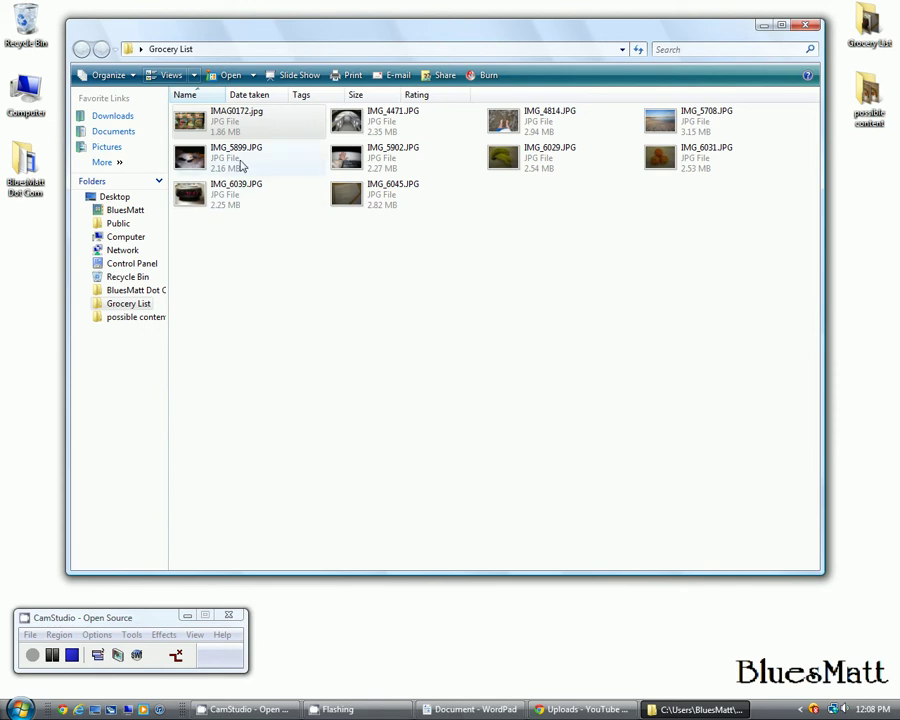
click(153, 78)
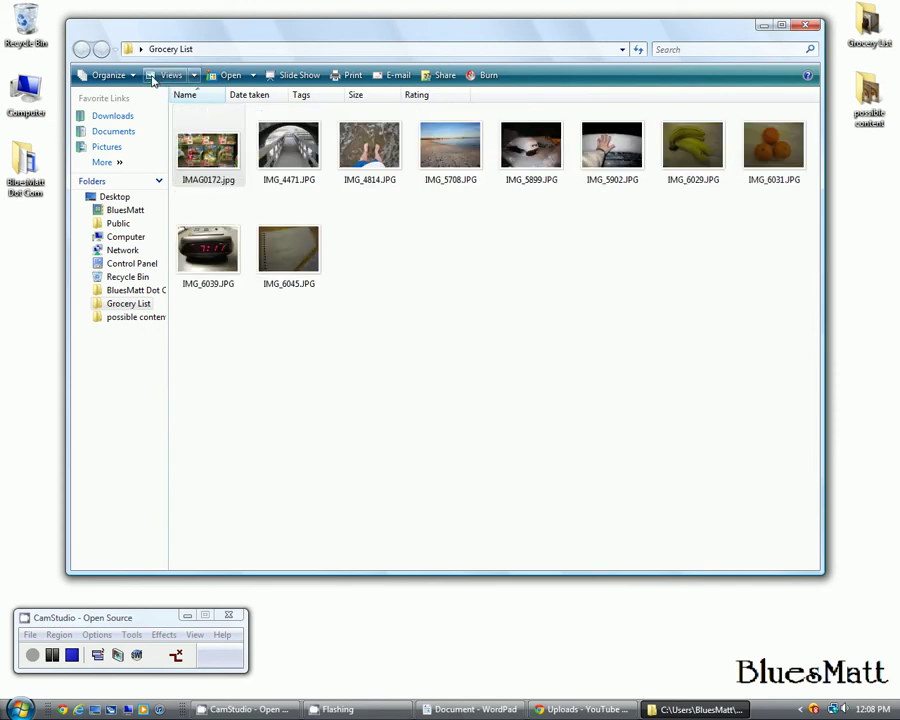
click(102, 76)
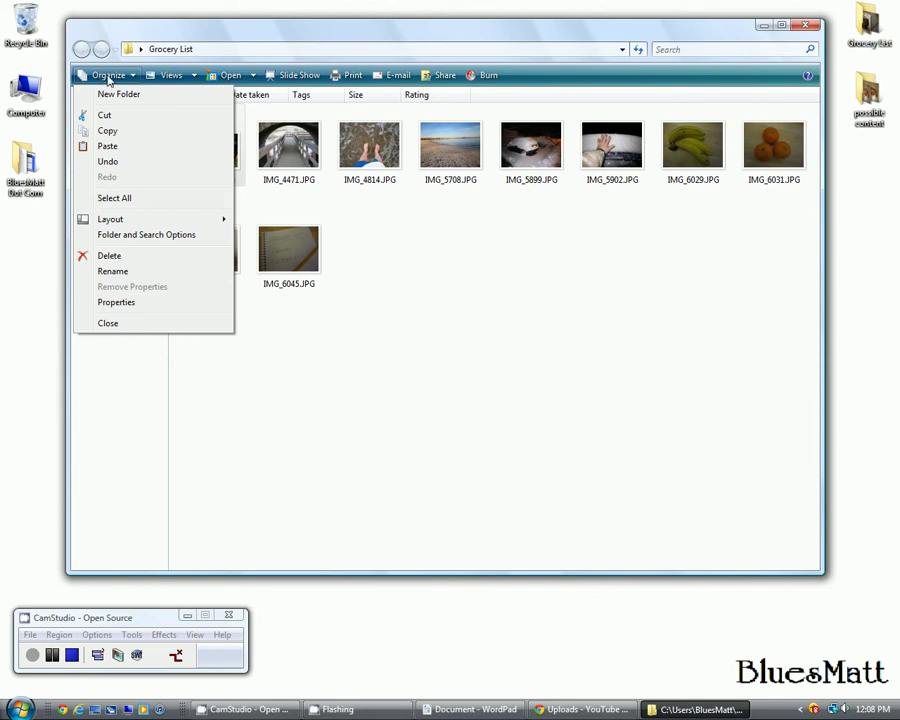
click(252, 44)
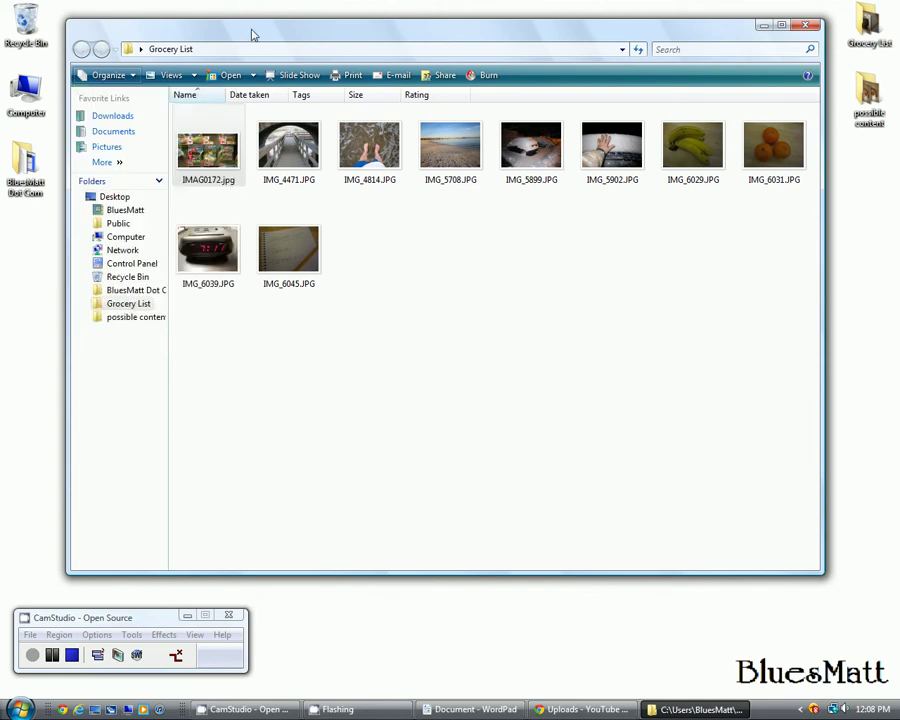